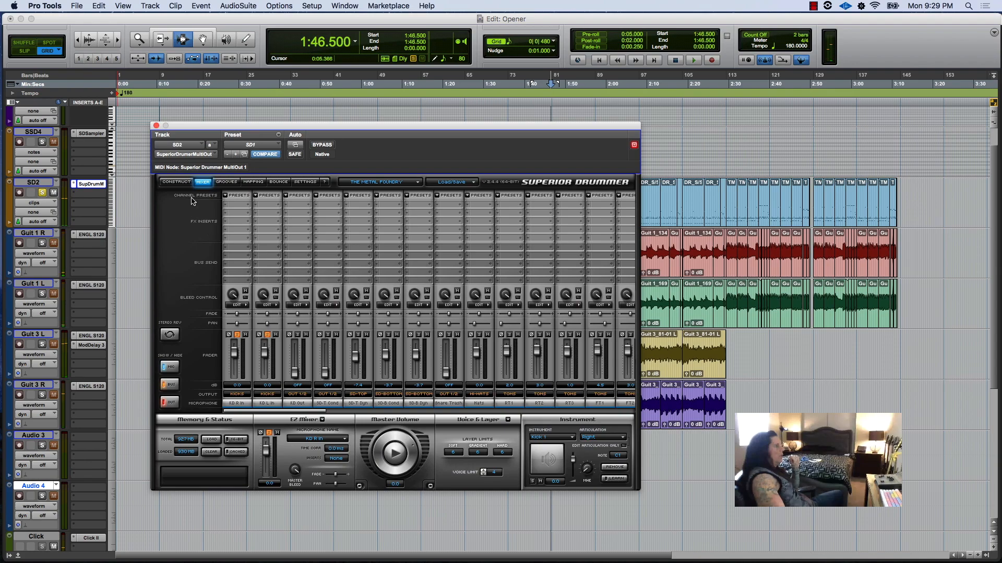
Show the drum kit in Superior Drummer's Construct view and audition the song from 1:46.500
click(176, 182)
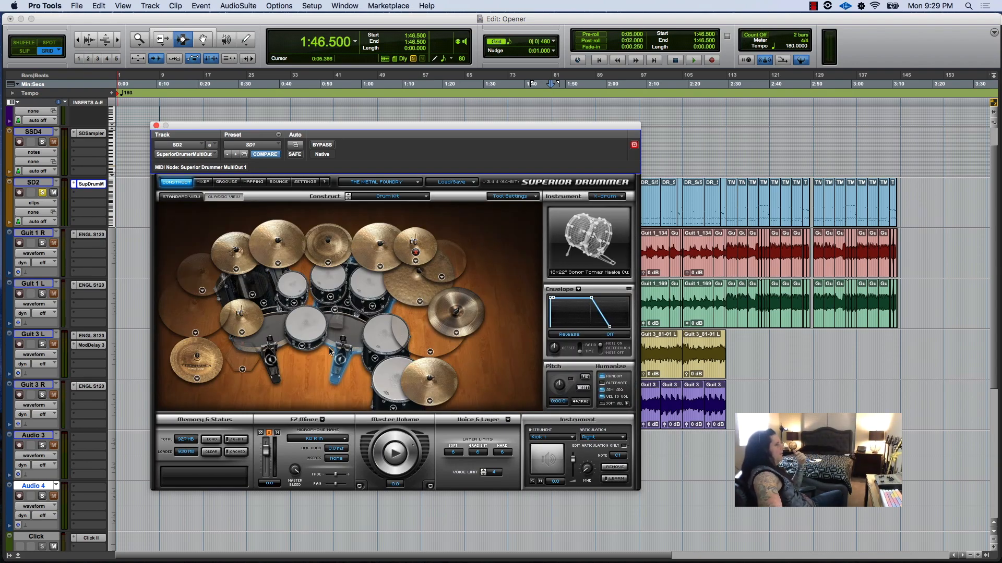
click(335, 310)
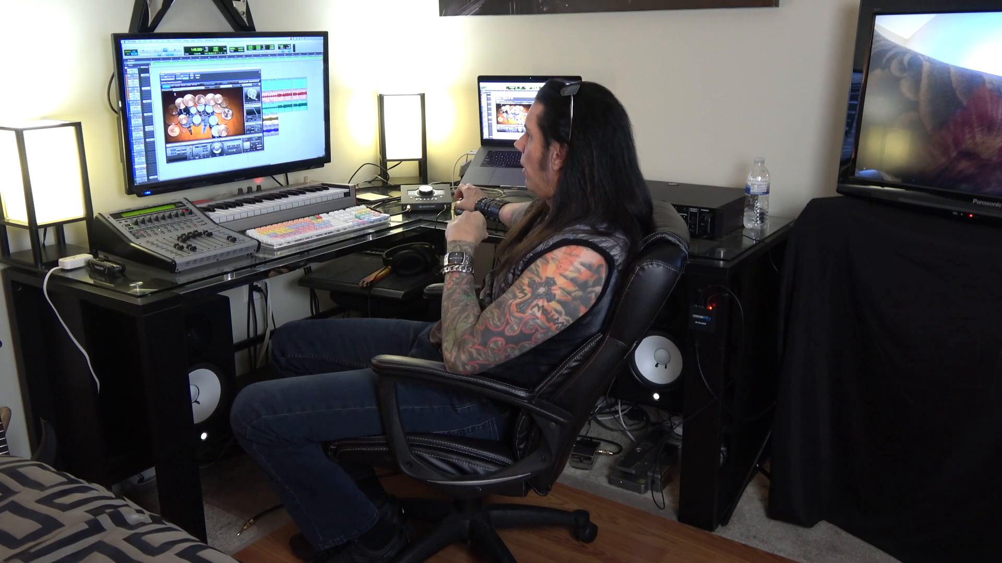
click(172, 86)
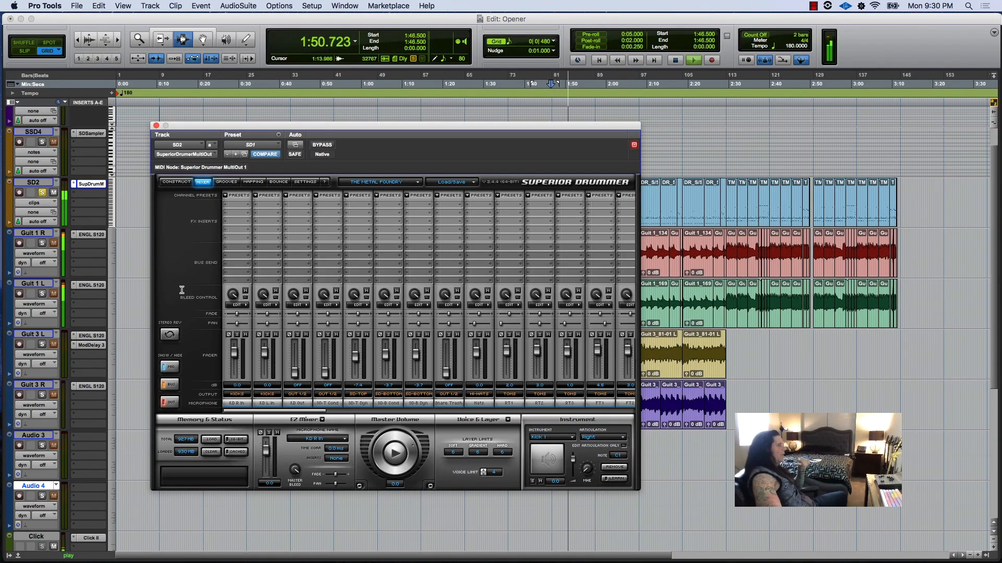
click(177, 182)
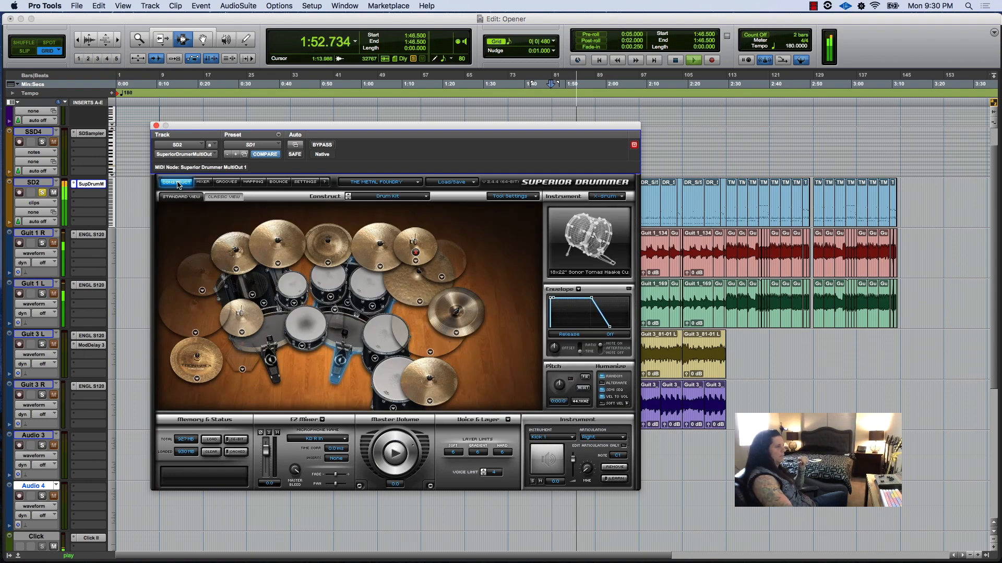
key(space)
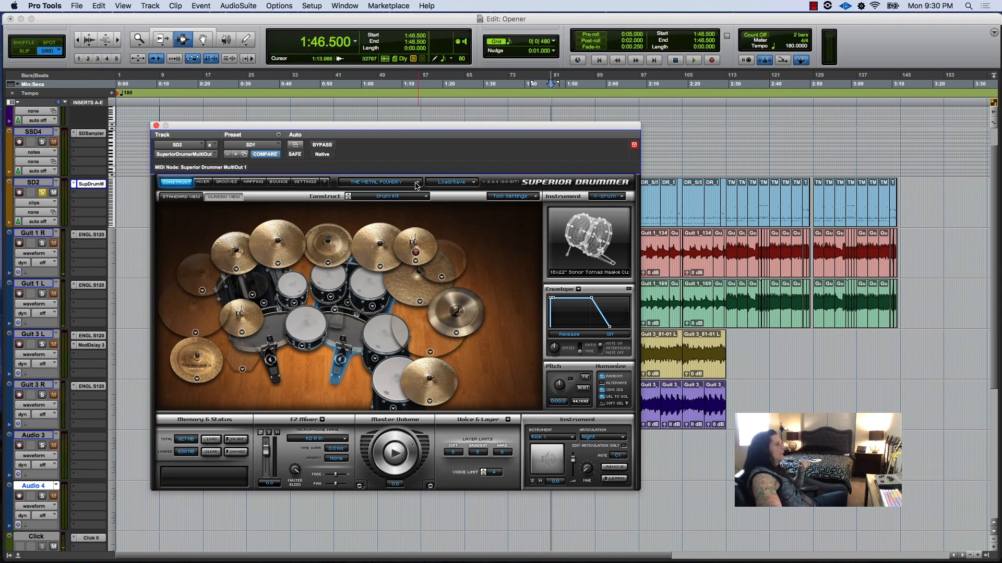
Look through the available drum libraries and the combined presets without choosing another one
click(417, 184)
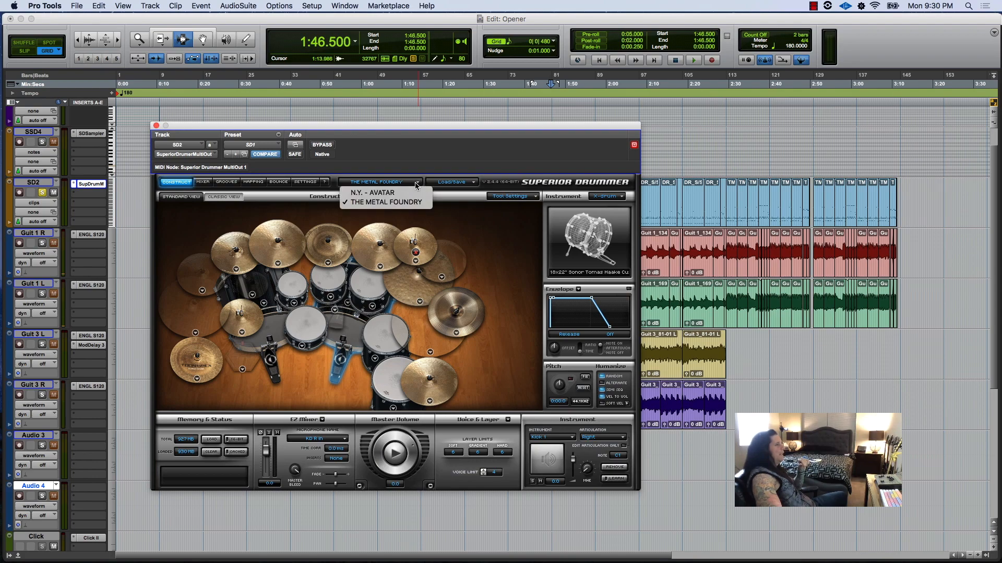
click(468, 184)
click(468, 184)
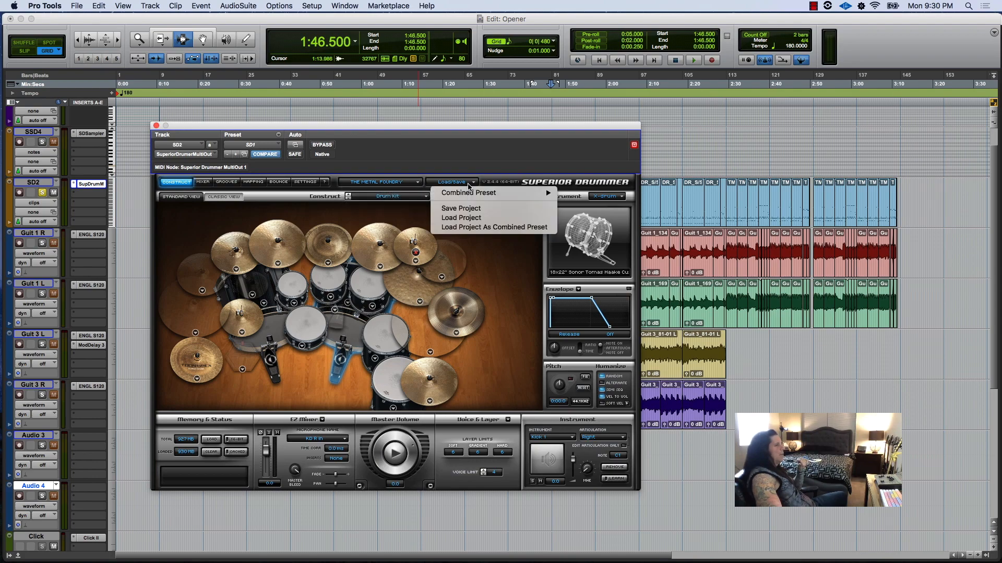
mouse_move(483, 194)
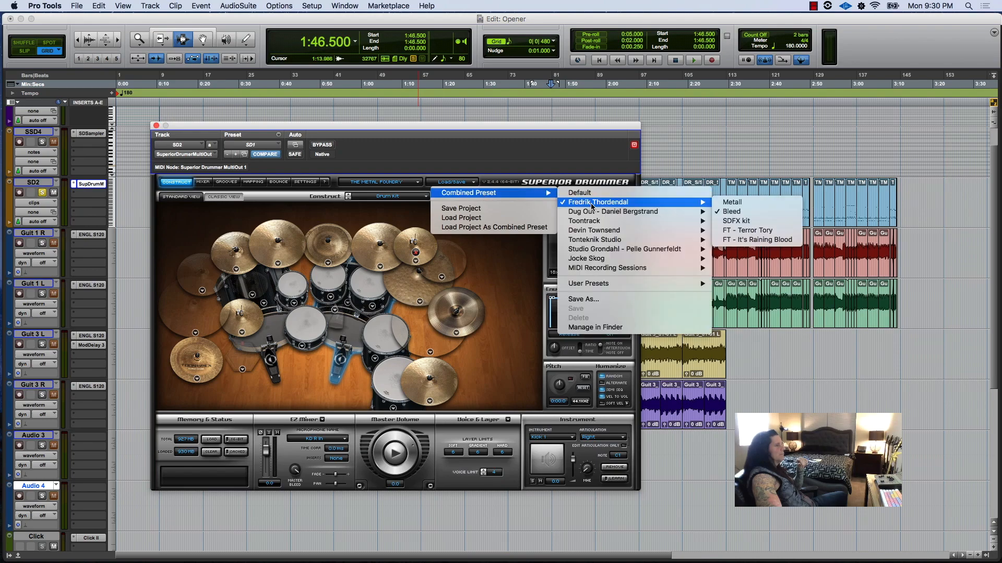
mouse_move(597, 205)
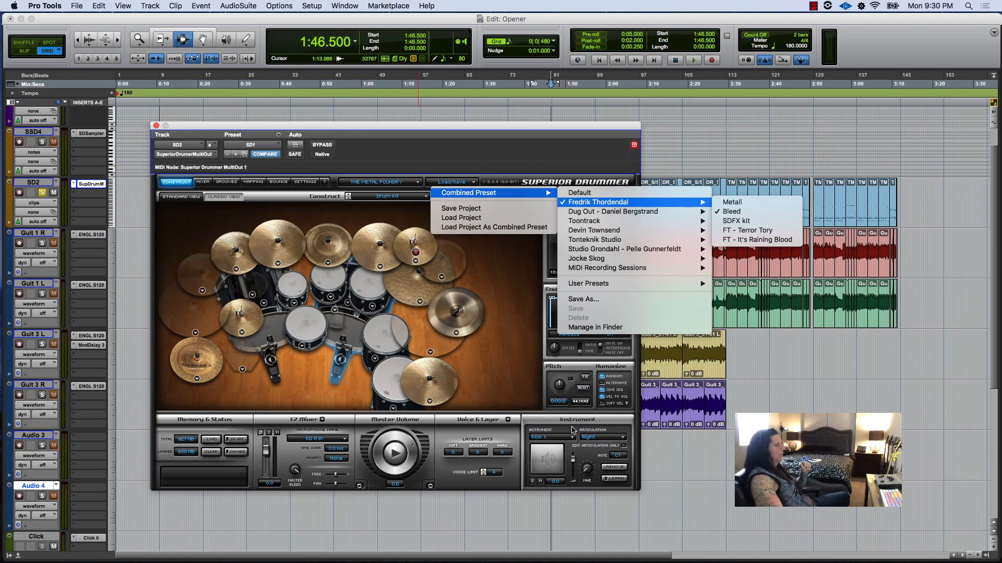
click(696, 440)
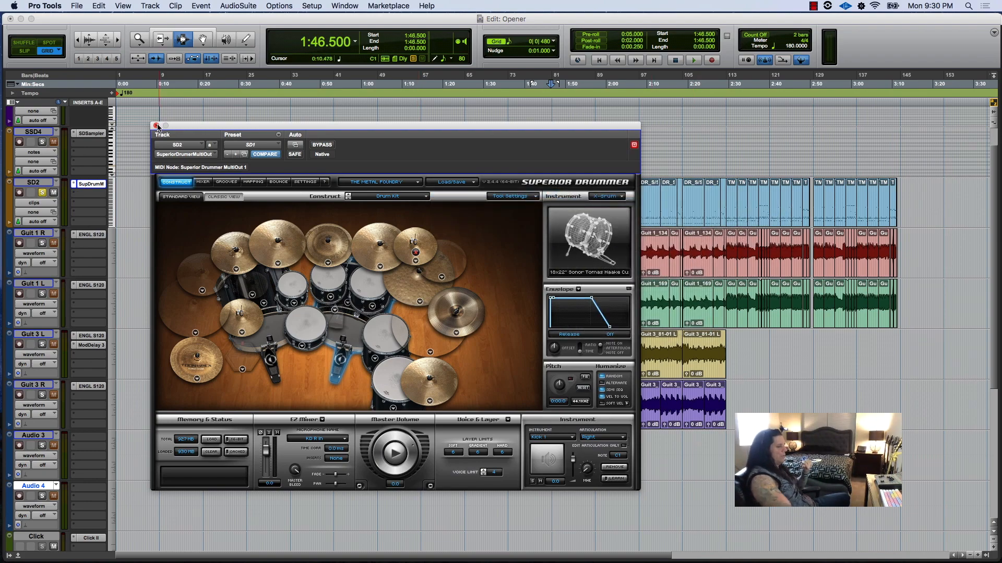
Open the docked MIDI editor below the tracks and close the Superior Drummer plug-in window
key(space)
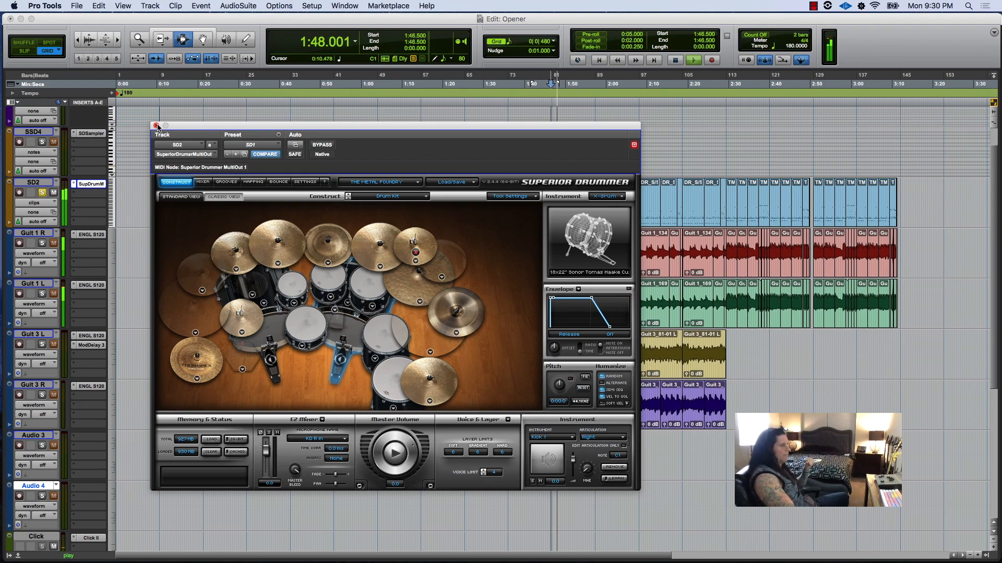
key(space)
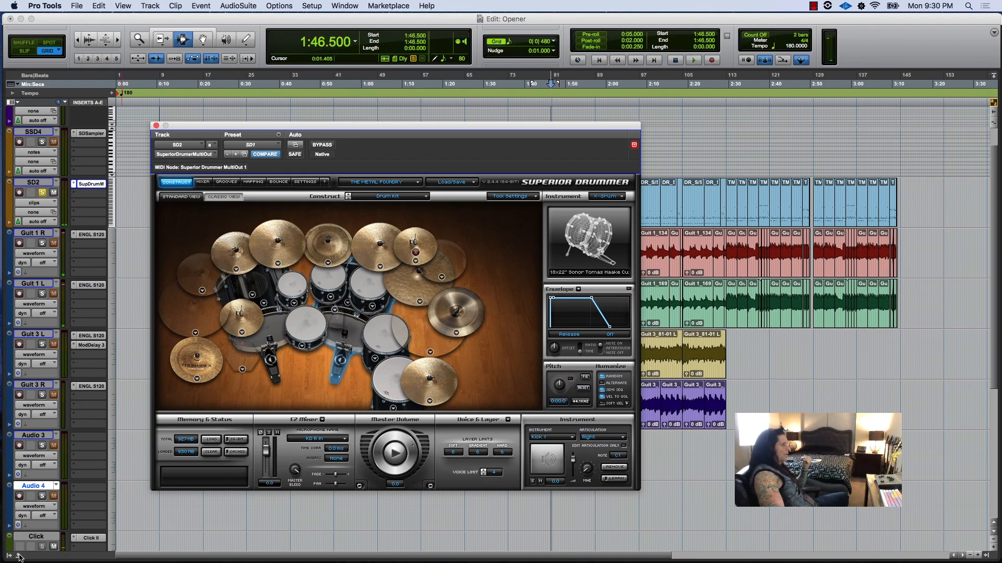
click(19, 557)
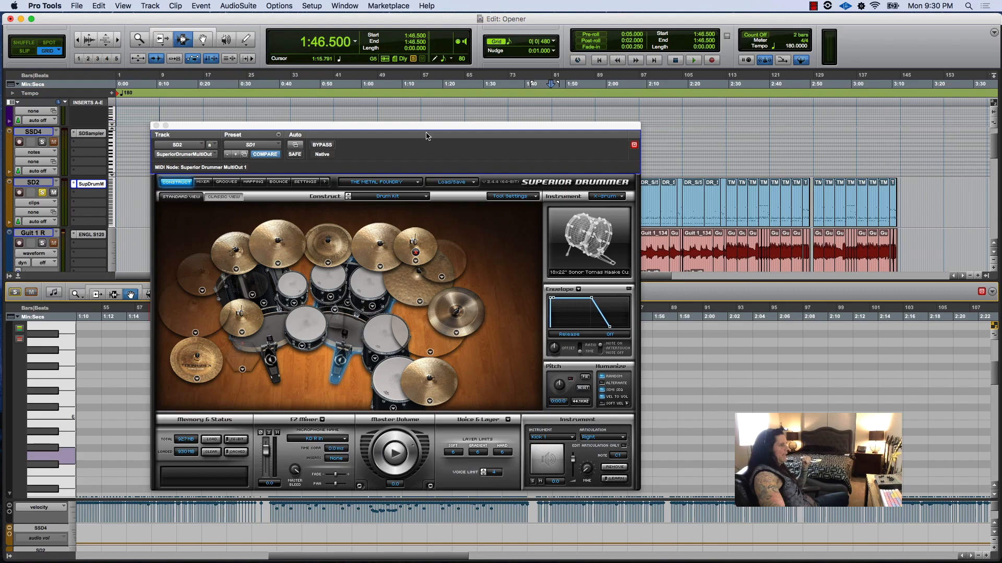
click(156, 126)
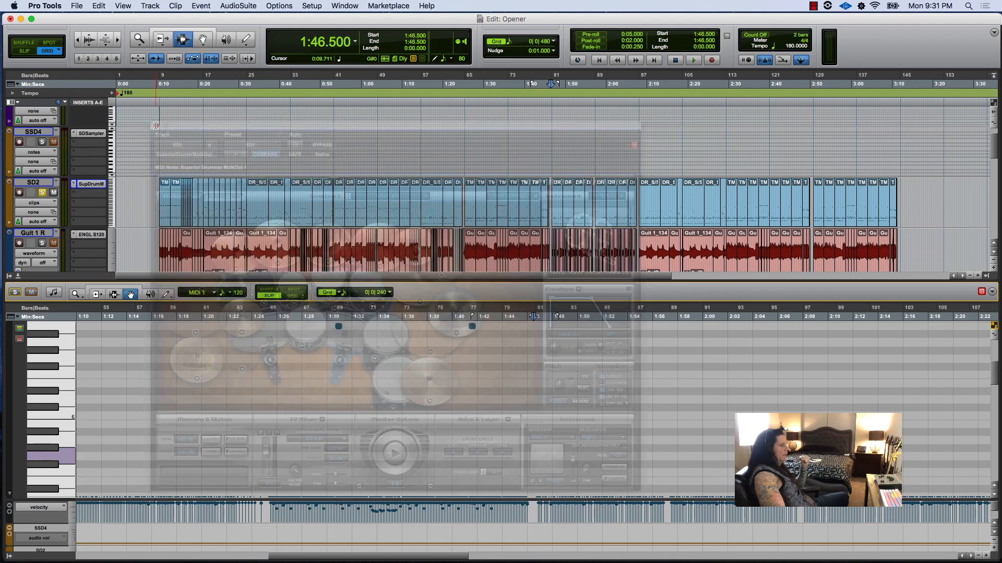
Play the song and audition its sections from 0:53.166, 0:20.500, 0:32.000 and 0:43.333
key(space)
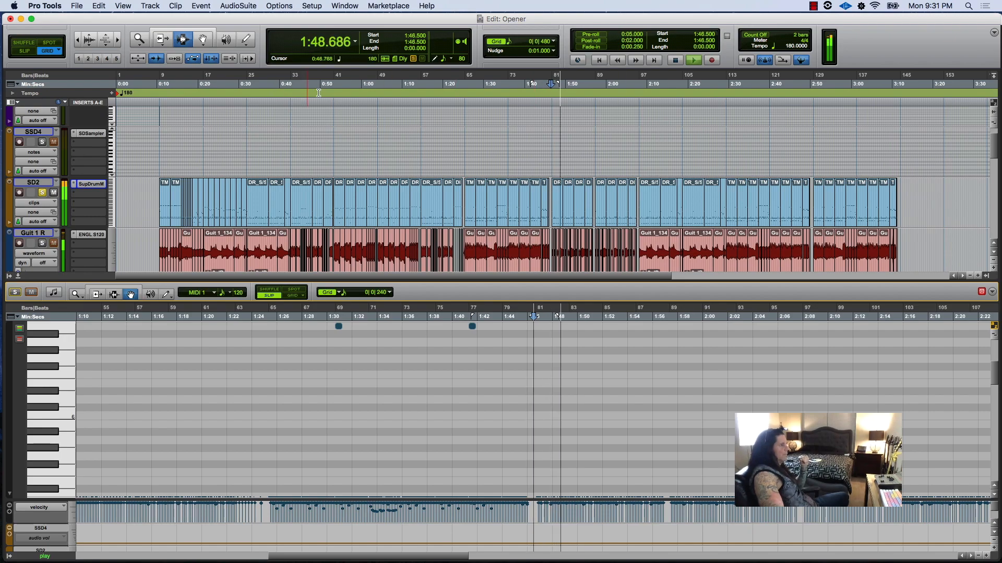
click(333, 85)
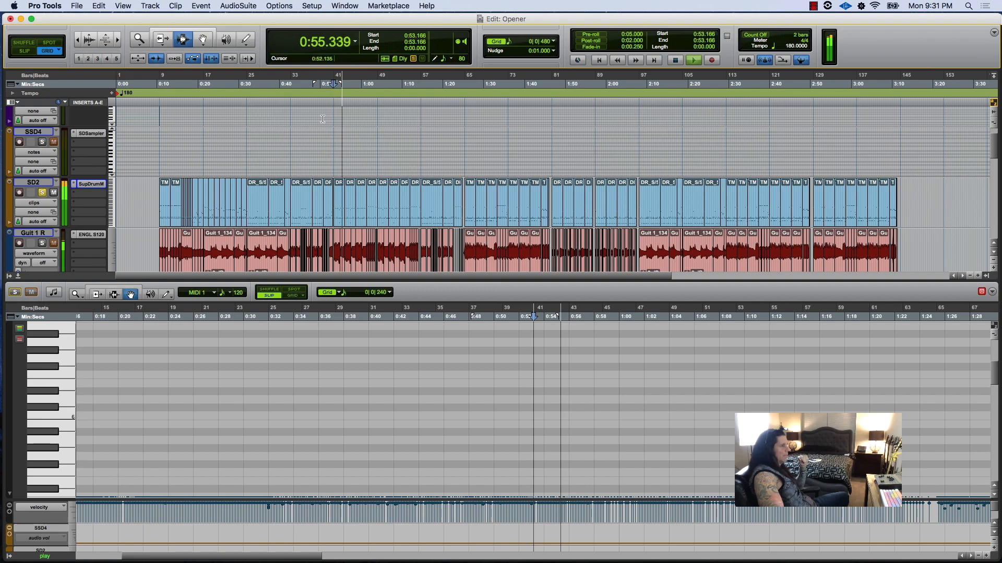
click(203, 84)
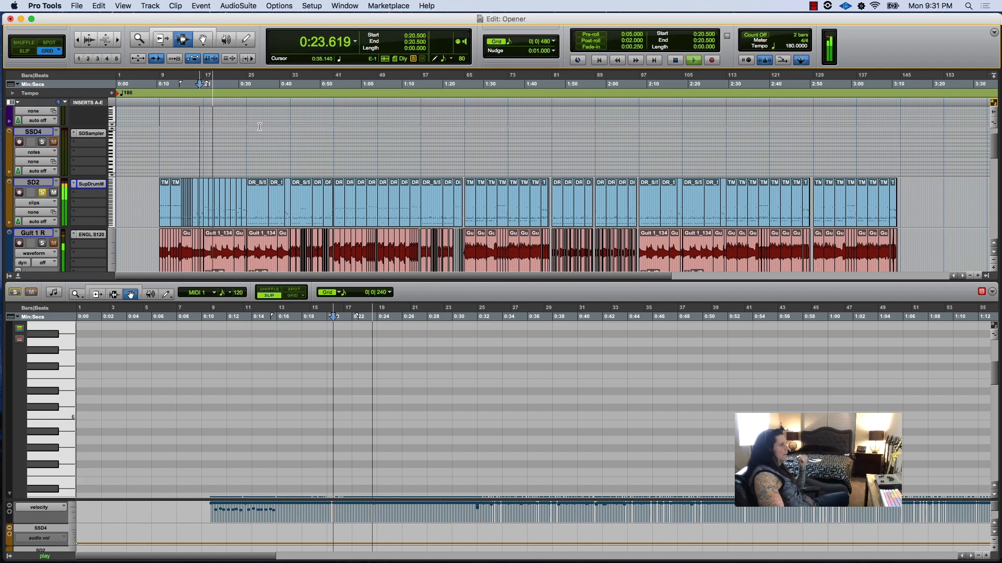
click(248, 85)
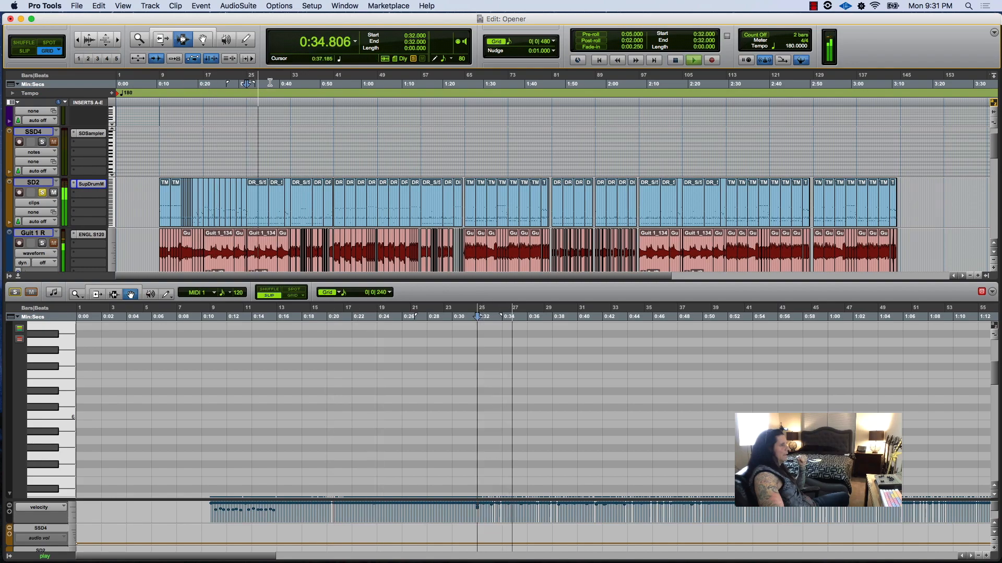
click(294, 85)
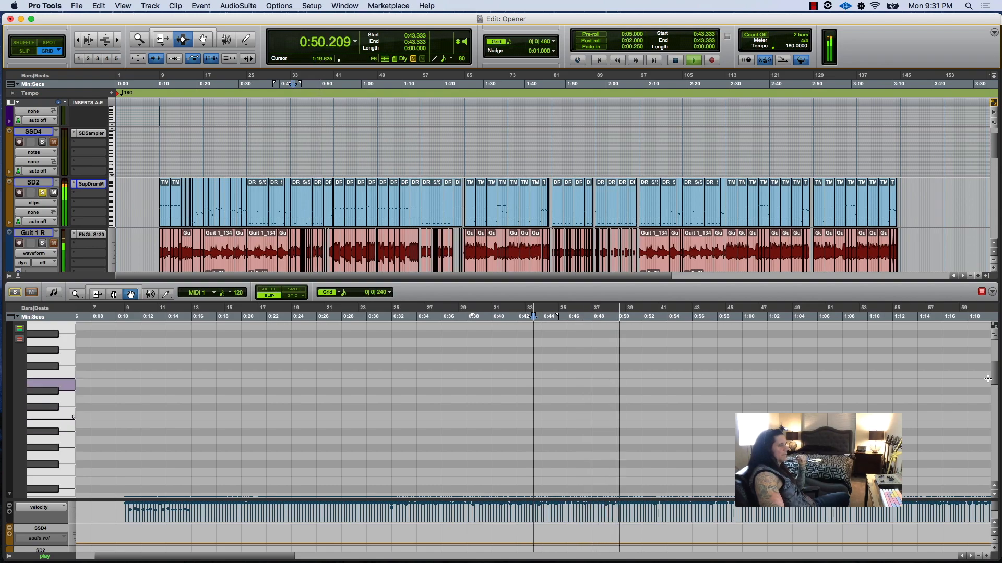
Examine the drum notes around octaves 2 and 3 in the MIDI editor during playback, and stop playback
scroll(981, 415, down, 5)
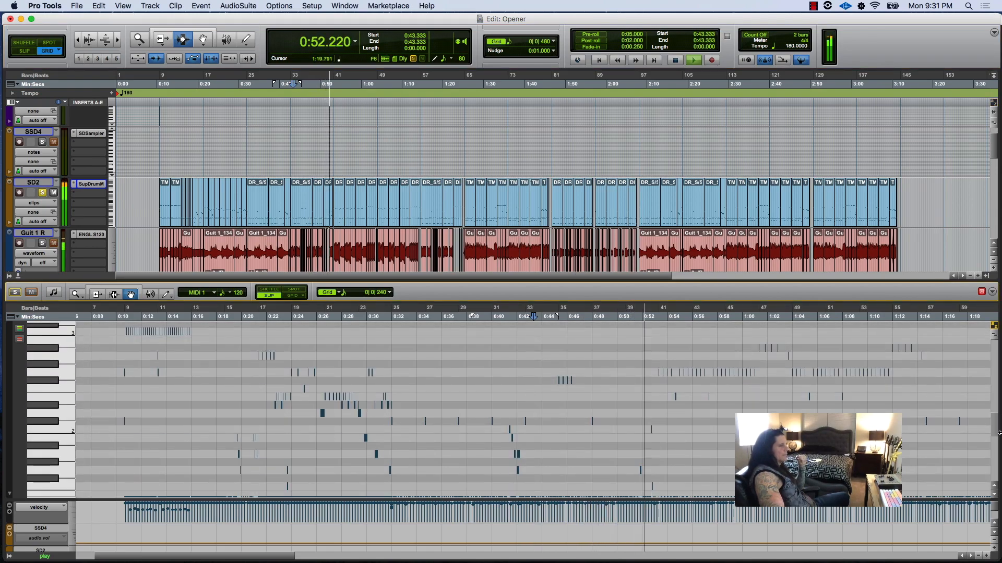
scroll(998, 409, down, 5)
scroll(998, 433, up, 5)
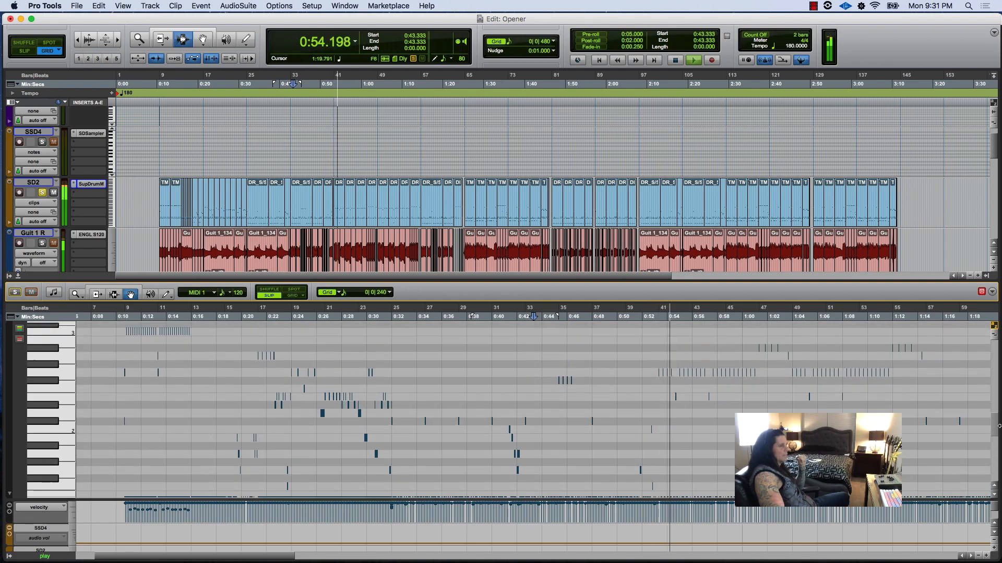
scroll(998, 417, down, 3)
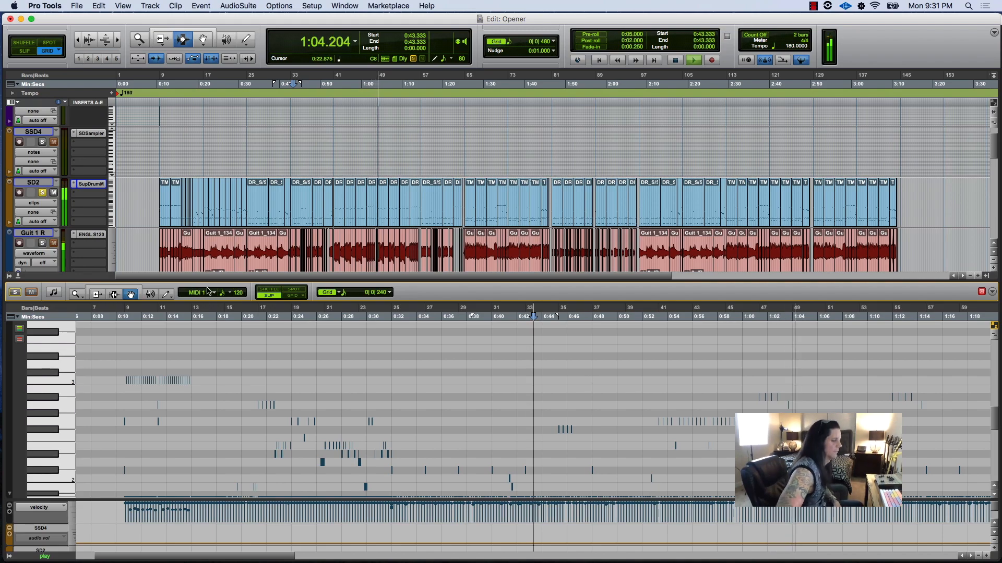
key(space)
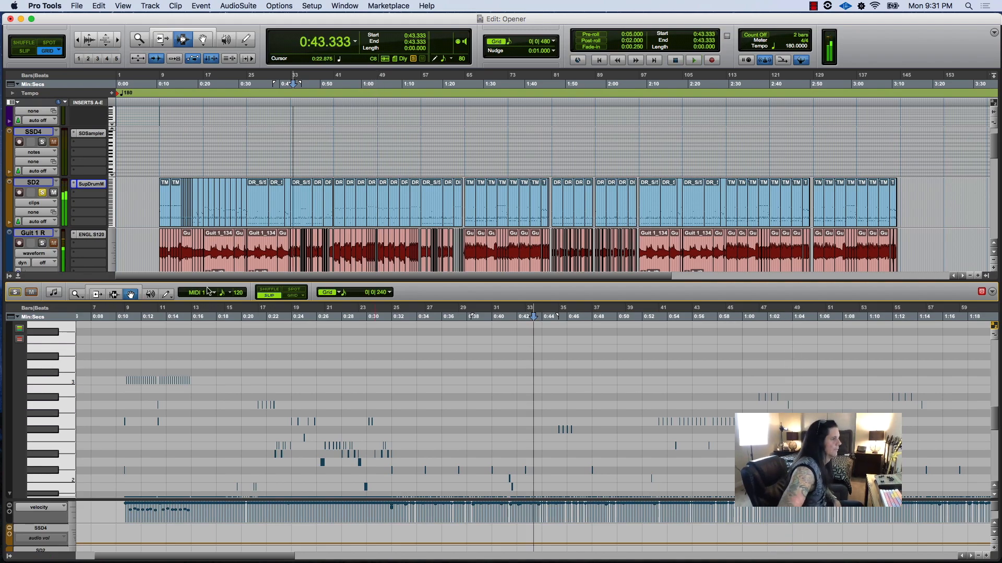
Toggle solo on the SD2 drum track and listen to the song from 0:43.333
click(43, 193)
key(space)
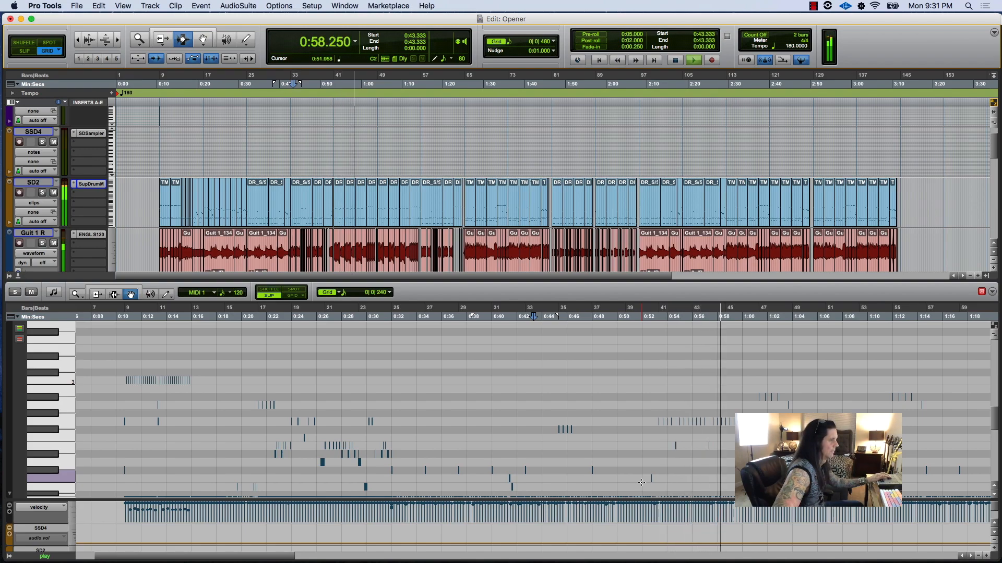
key(space)
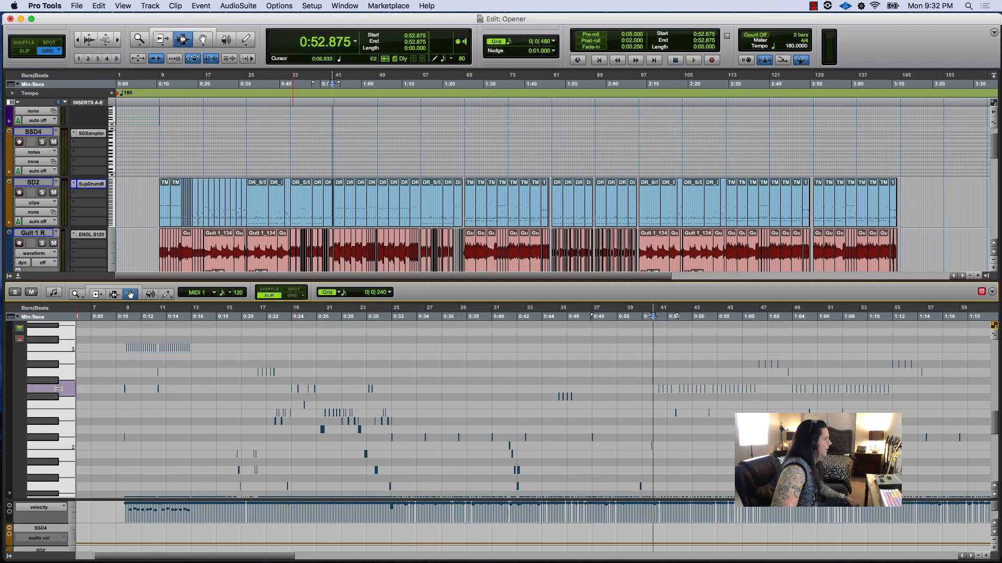
Select all E2 notes in the MIDI editor and open the SD2 track's Superior Drummer plug-in
click(58, 389)
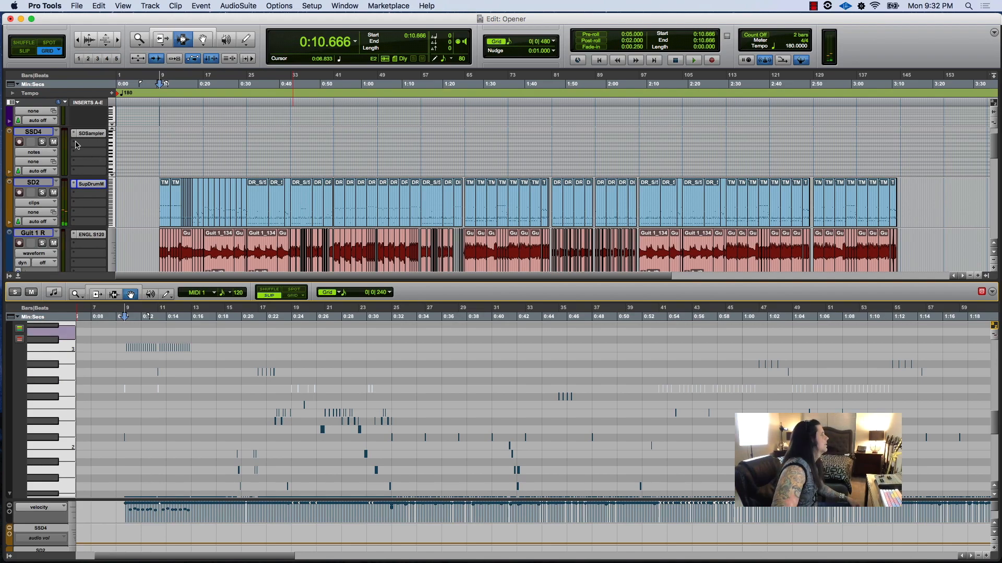
click(90, 185)
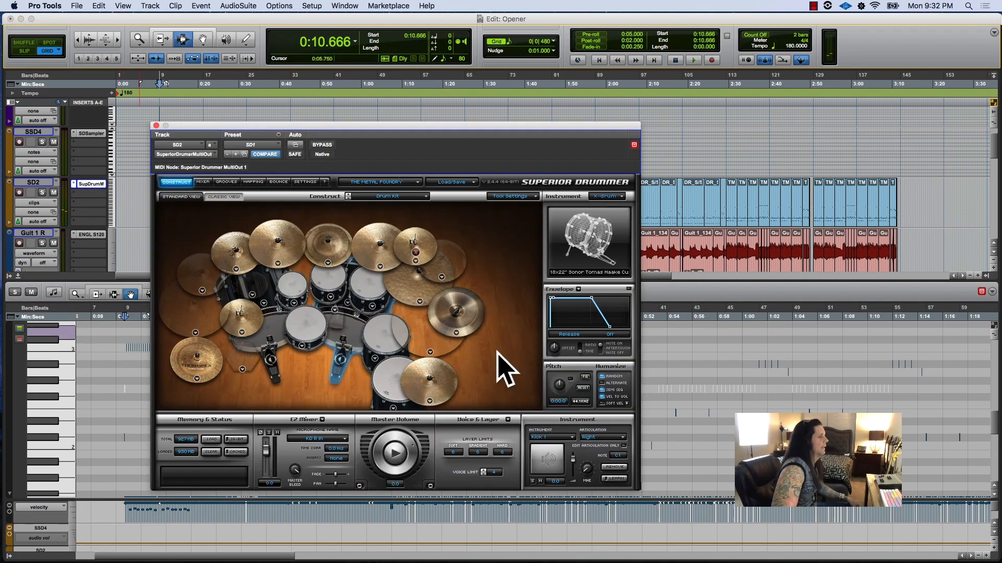
Audition the drums from 0:10.666 and from 0:52.666 with the plug-in window open
key(space)
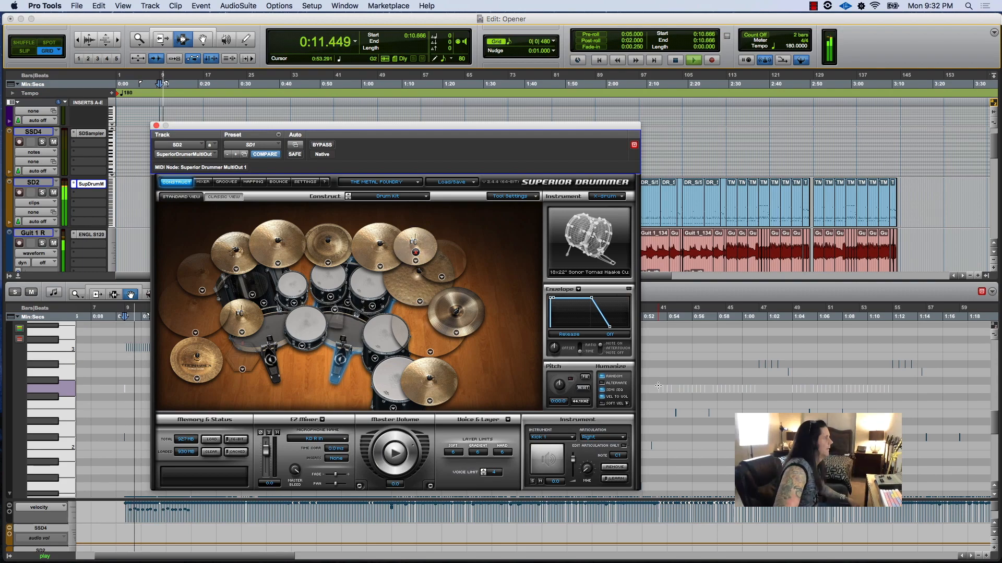
click(650, 309)
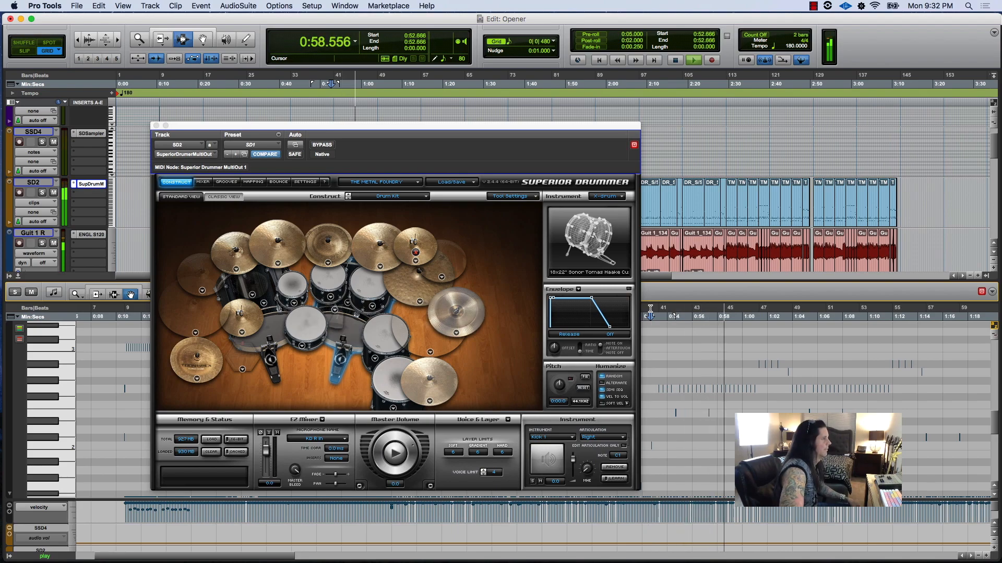
key(space)
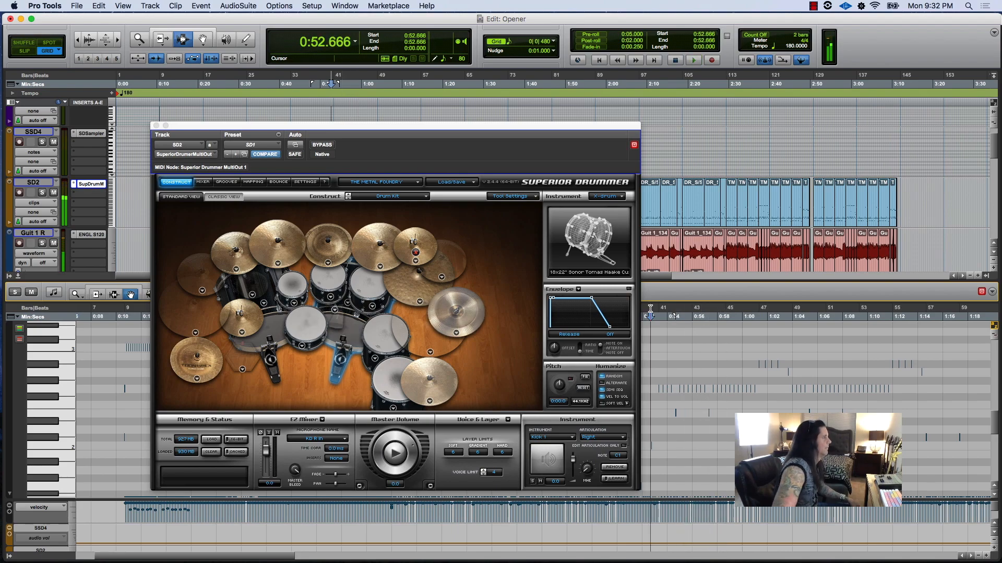
Swap Cymbal 2 for the second 18" Sabian HHX Stage Crash, the 16" Sabian HH Thin Crash and finally the 19" Sabian HH Crash
click(237, 271)
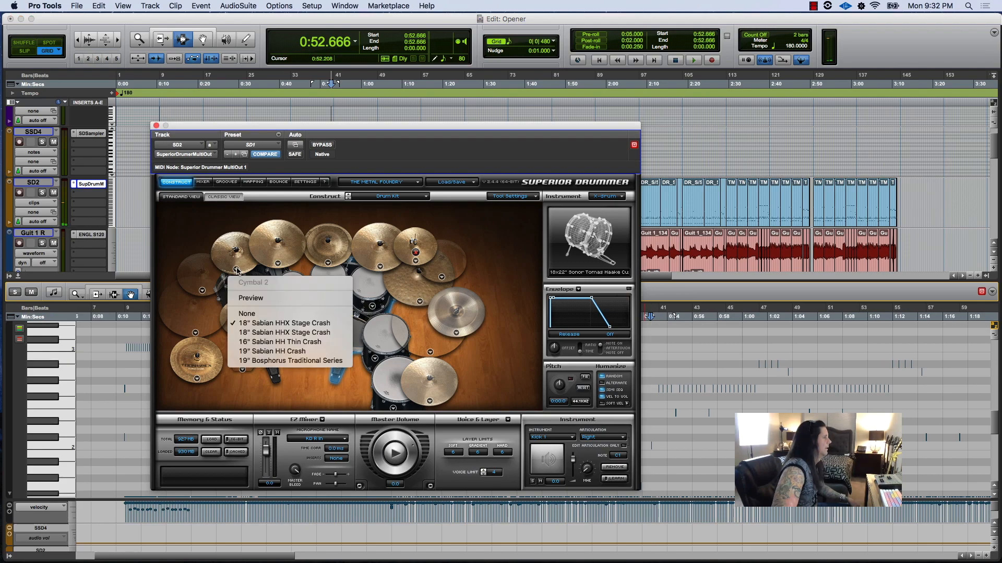
click(254, 332)
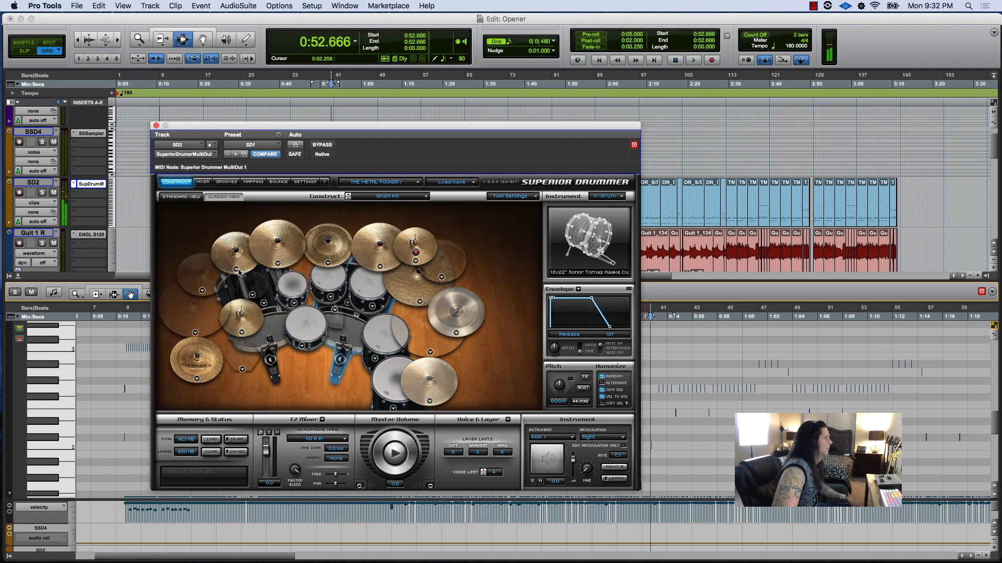
click(236, 270)
click(258, 343)
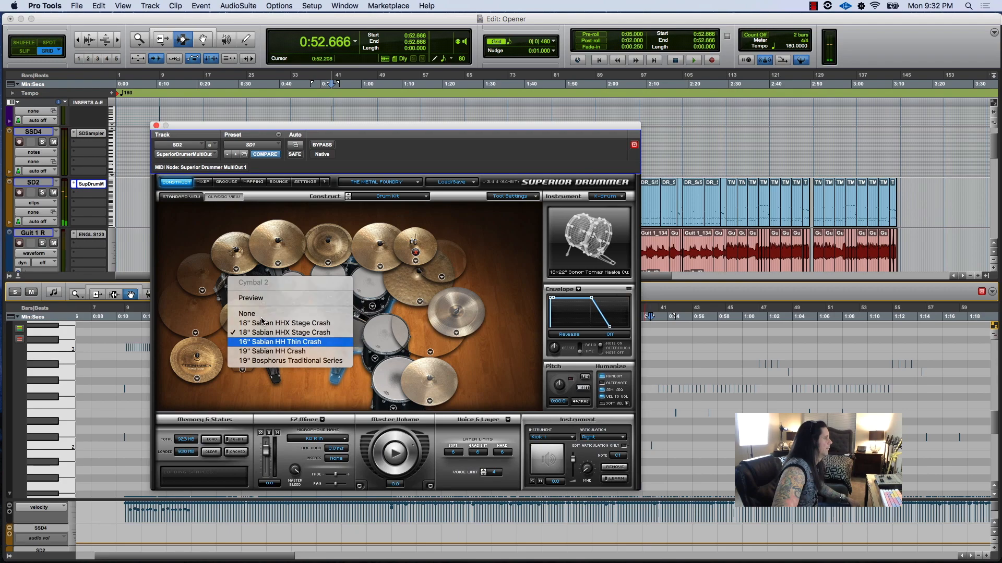
click(237, 270)
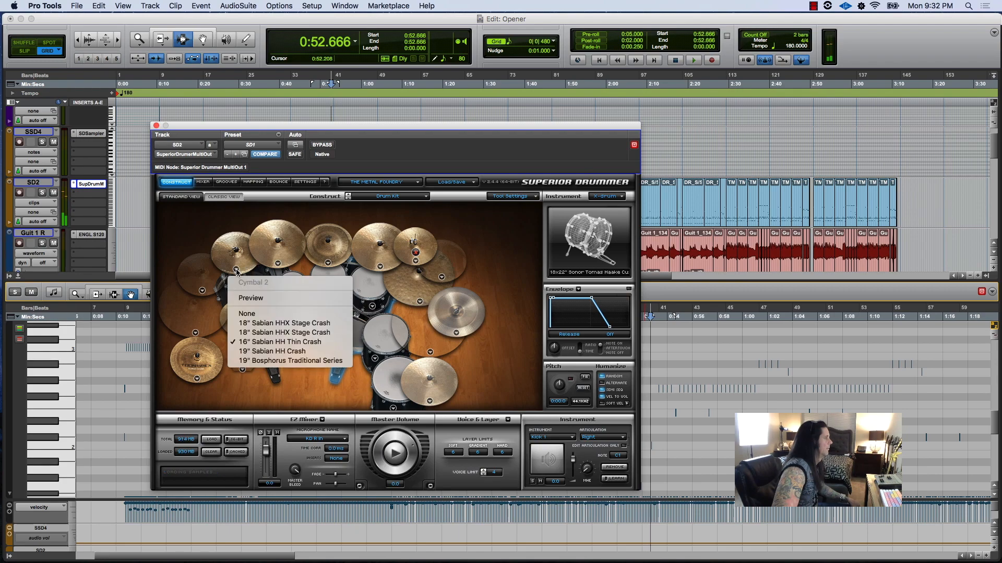
click(254, 351)
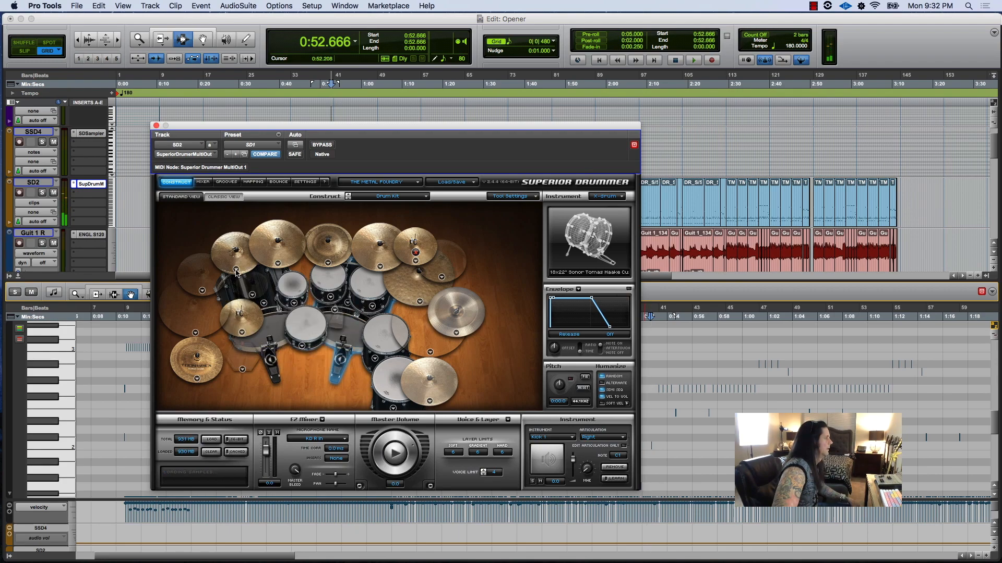
Swap Cymbal 2 for another cymbal model and audition the drums from 0:52.666
click(237, 270)
click(254, 359)
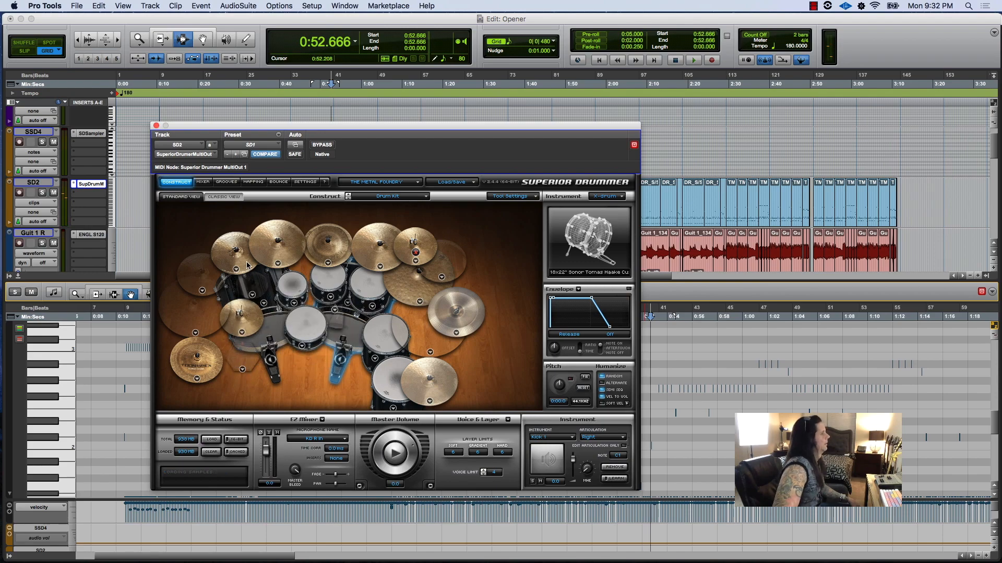
click(247, 265)
key(space)
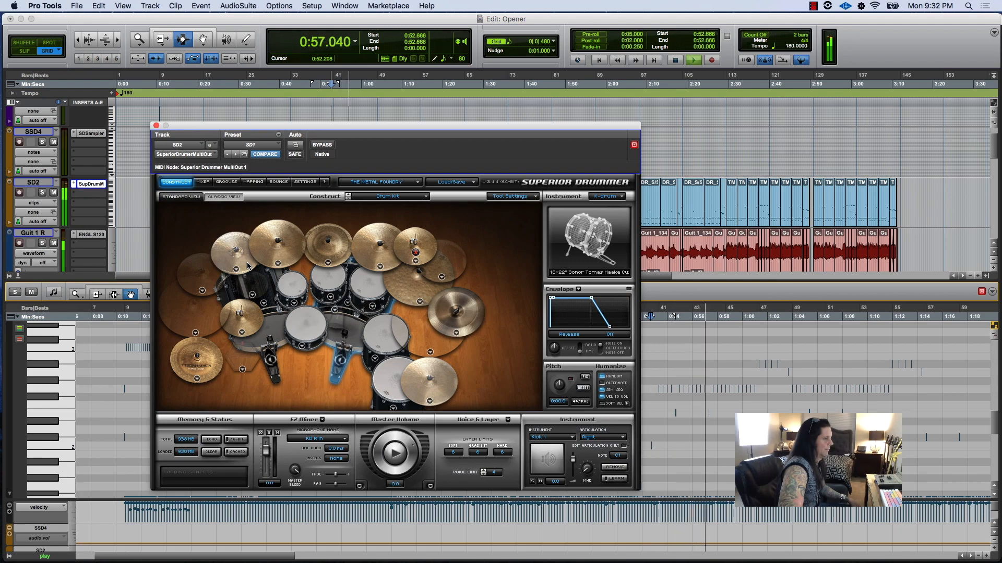
key(space)
key(space)
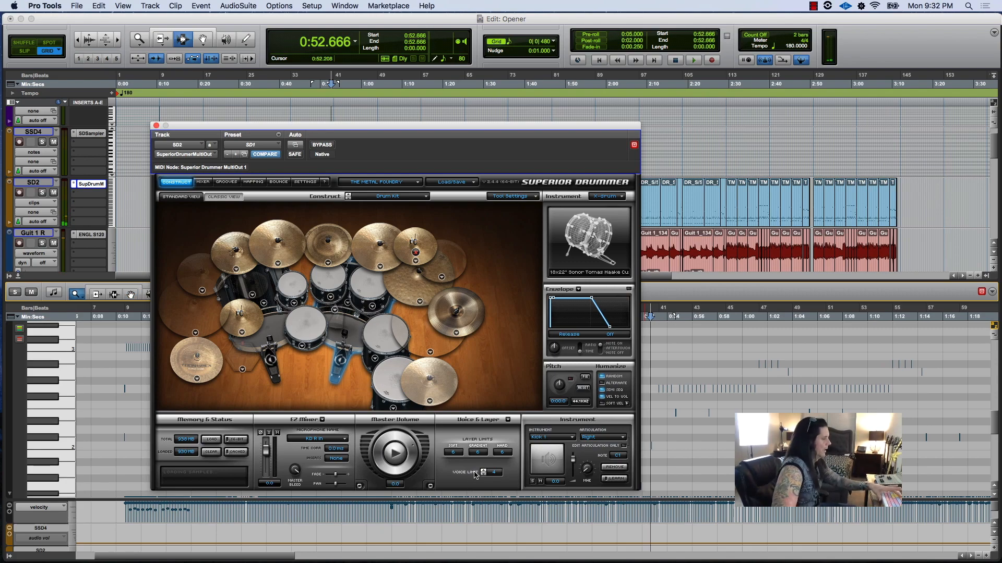
Examine the lower drum notes in the MIDI editor and audition the drums from 0:52.666, 0:29.458 and 0:29.000
click(659, 395)
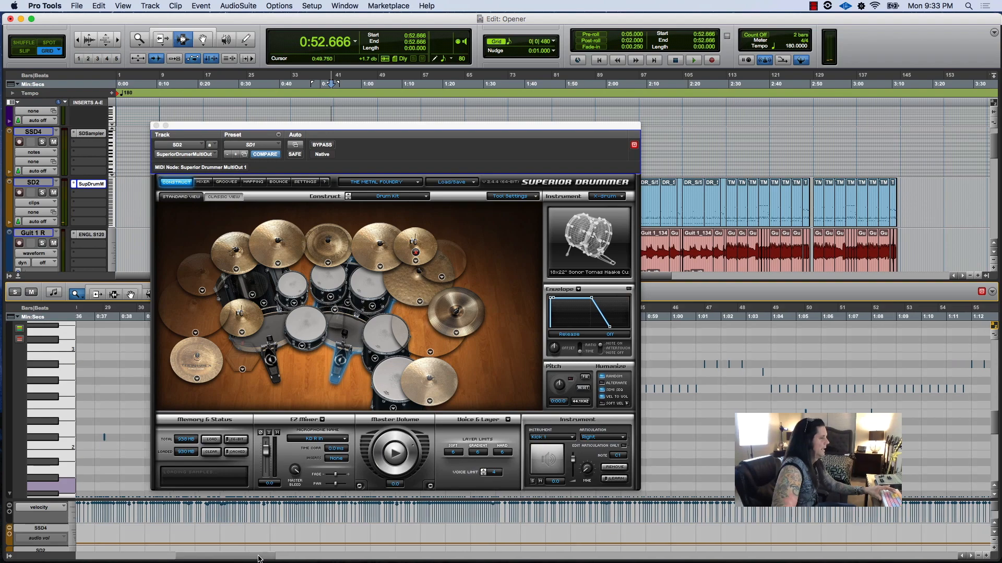
drag(256, 559, 233, 554)
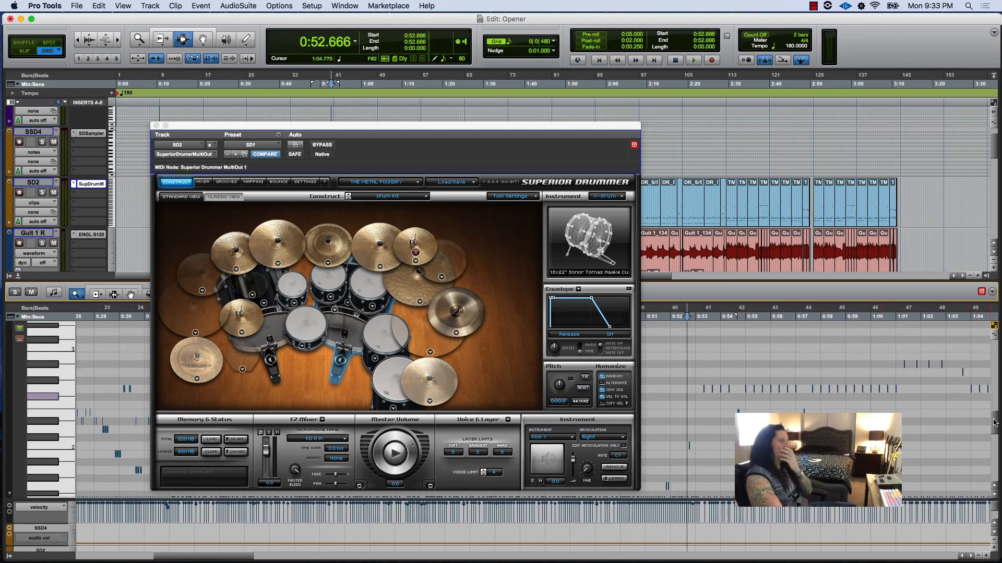
drag(994, 423, 994, 438)
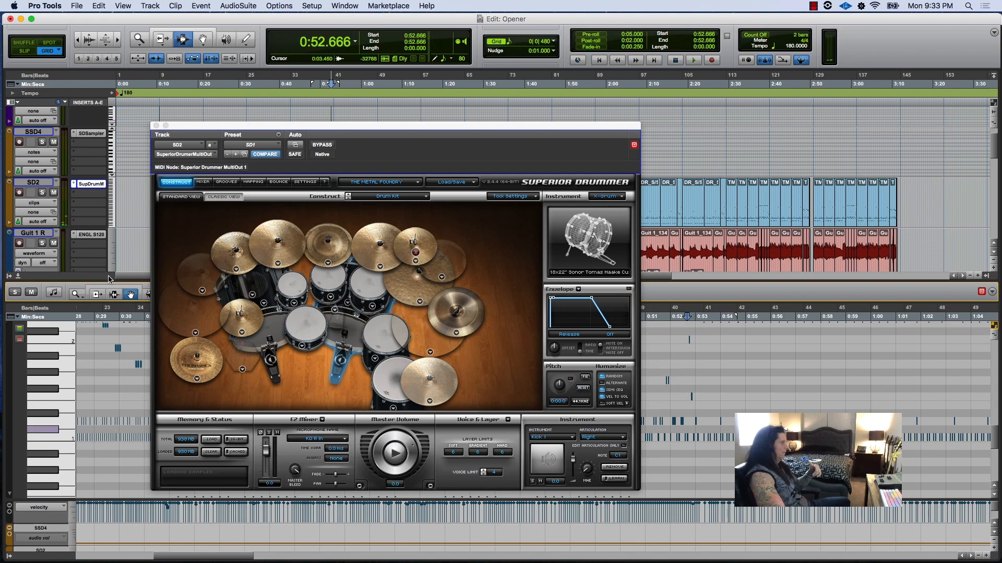
key(space)
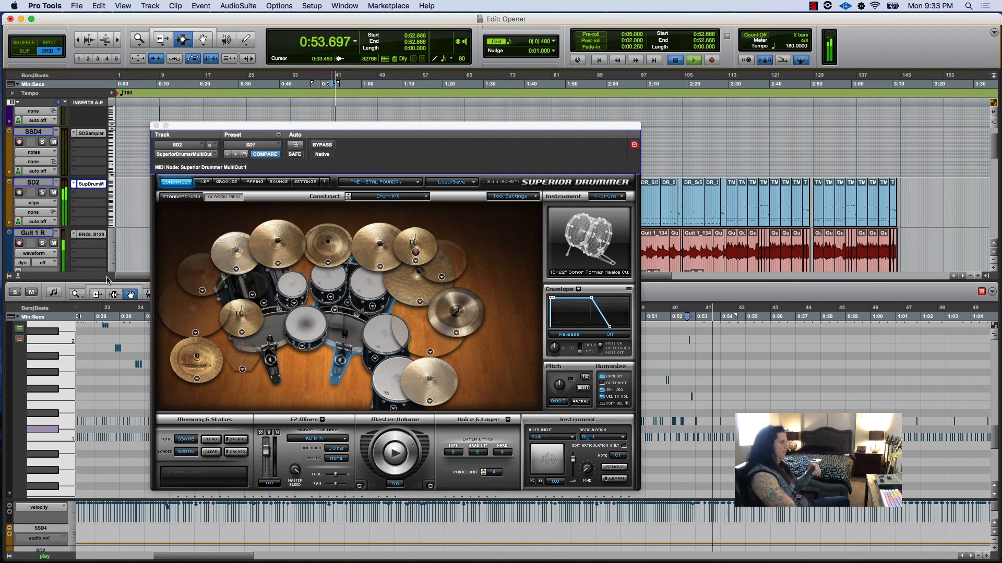
key(space)
click(106, 308)
key(space)
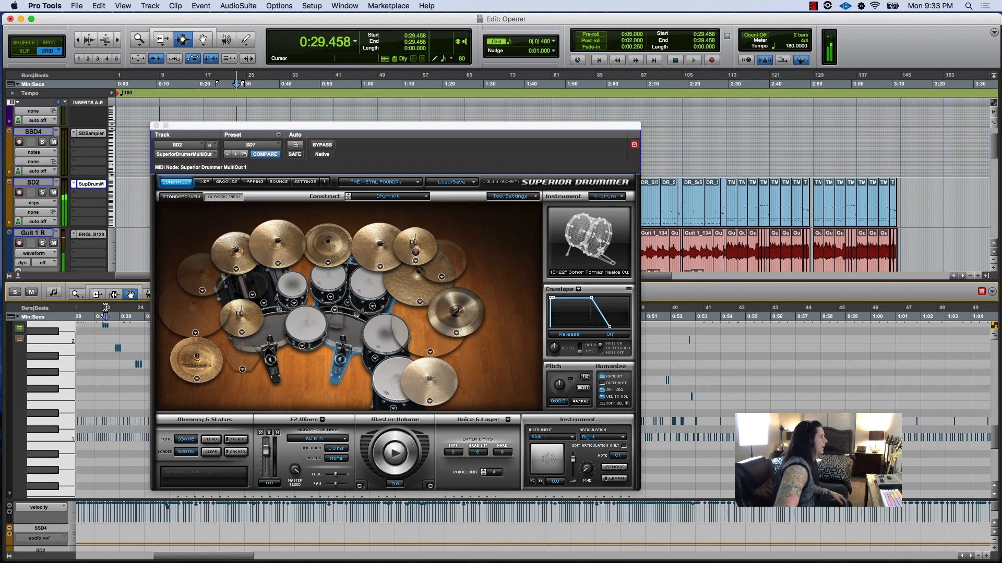
key(space)
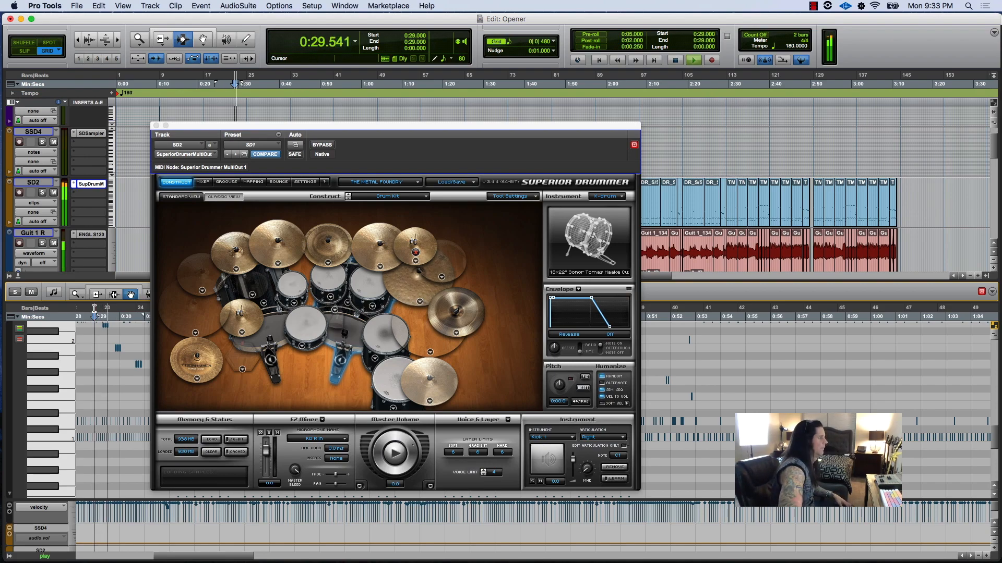
key(space)
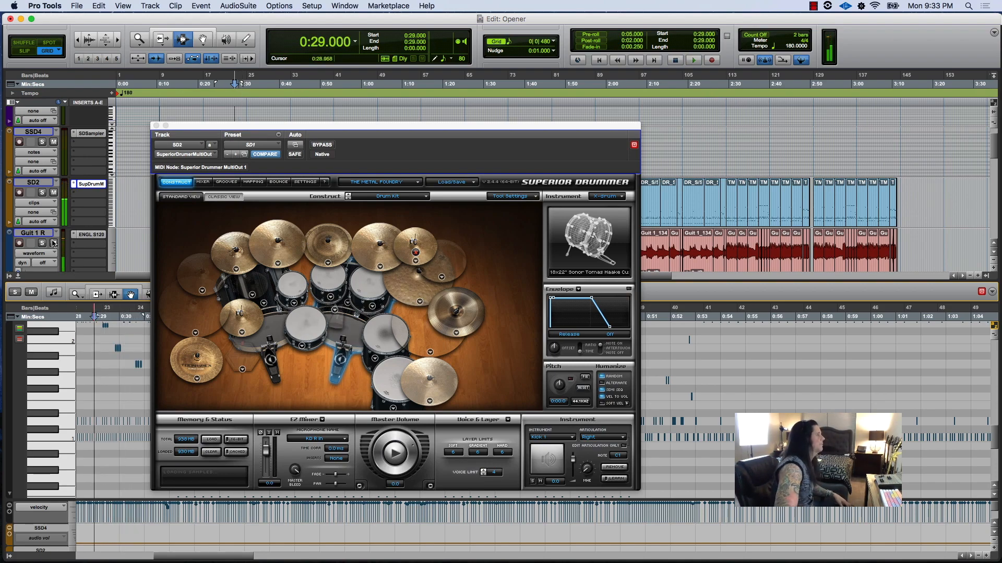
Move the Superior Drummer window clear of the tom fill between bars 21 and 25 in the MIDI editor
drag(175, 129, 416, 180)
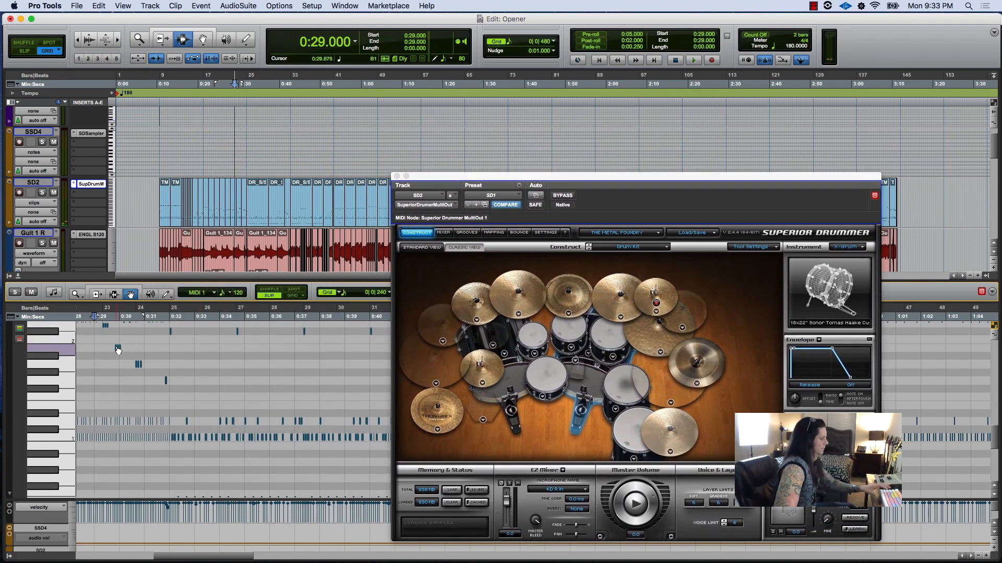
click(130, 368)
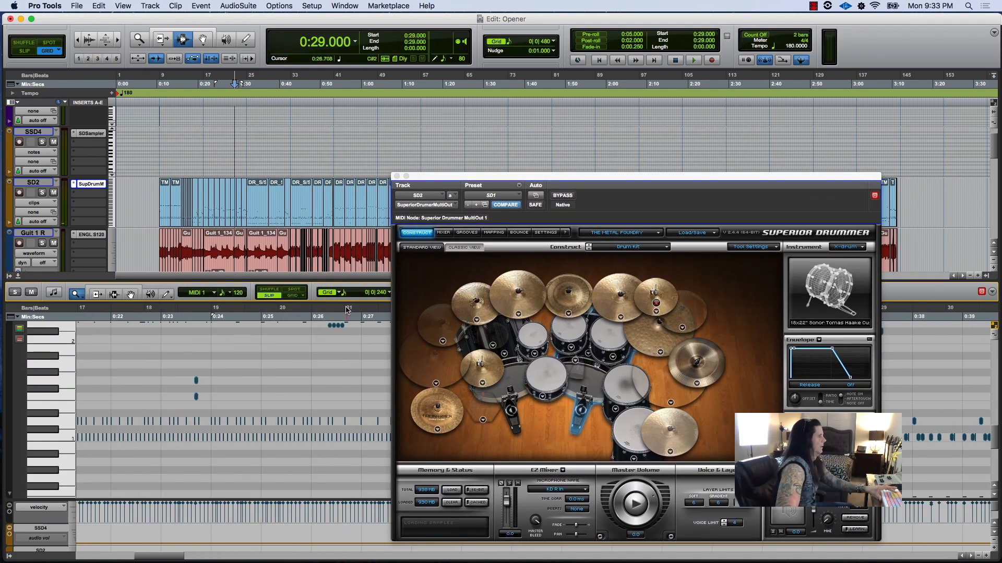
drag(447, 177, 114, 137)
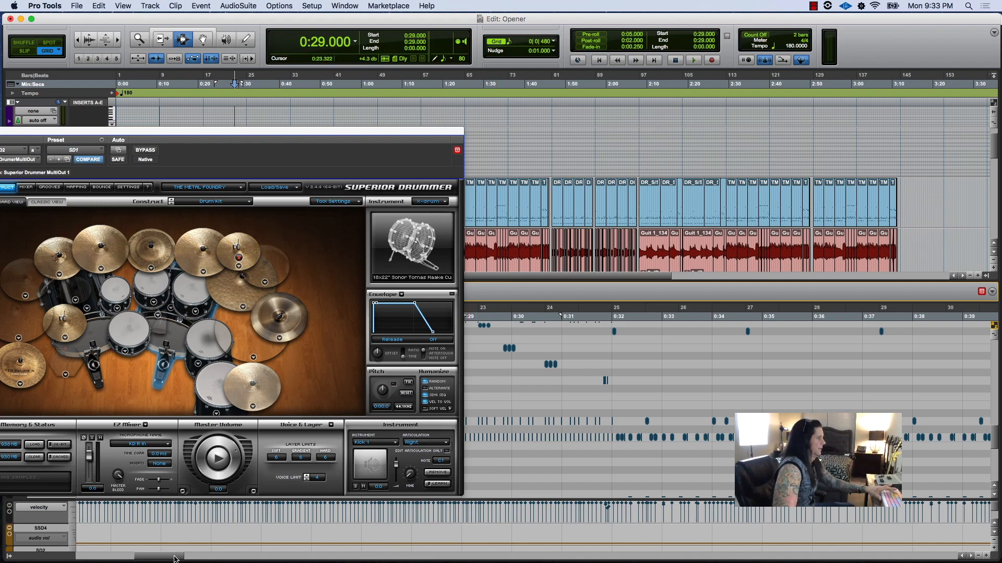
drag(174, 559, 164, 559)
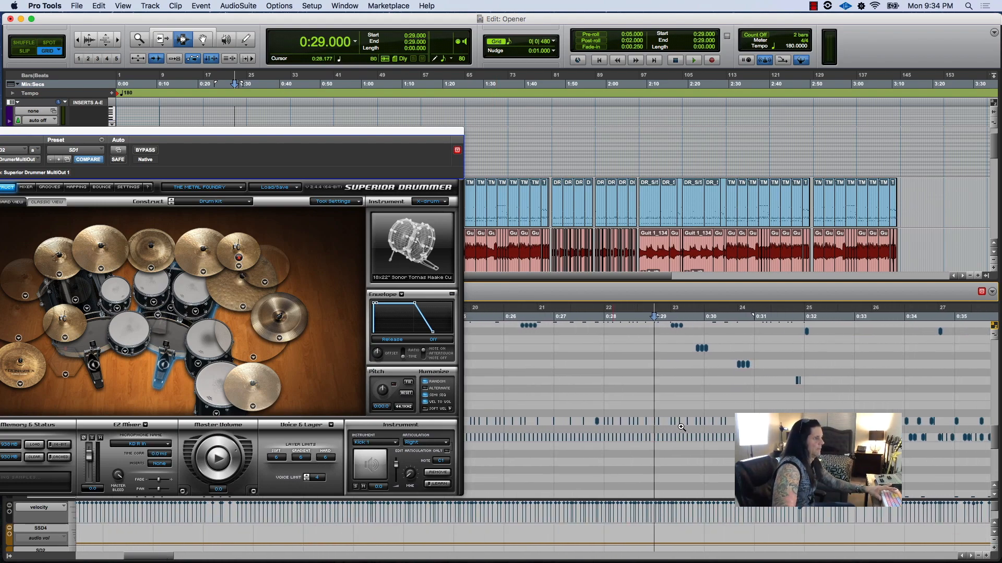
drag(994, 432, 993, 430)
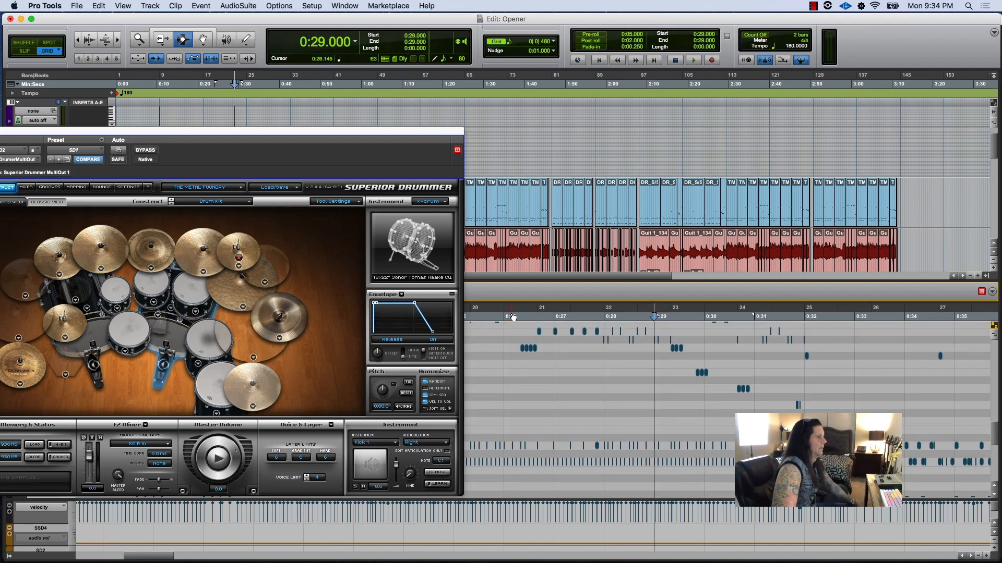
Audition the drum fill from 0:24.145 and from 0:23.066
key(space)
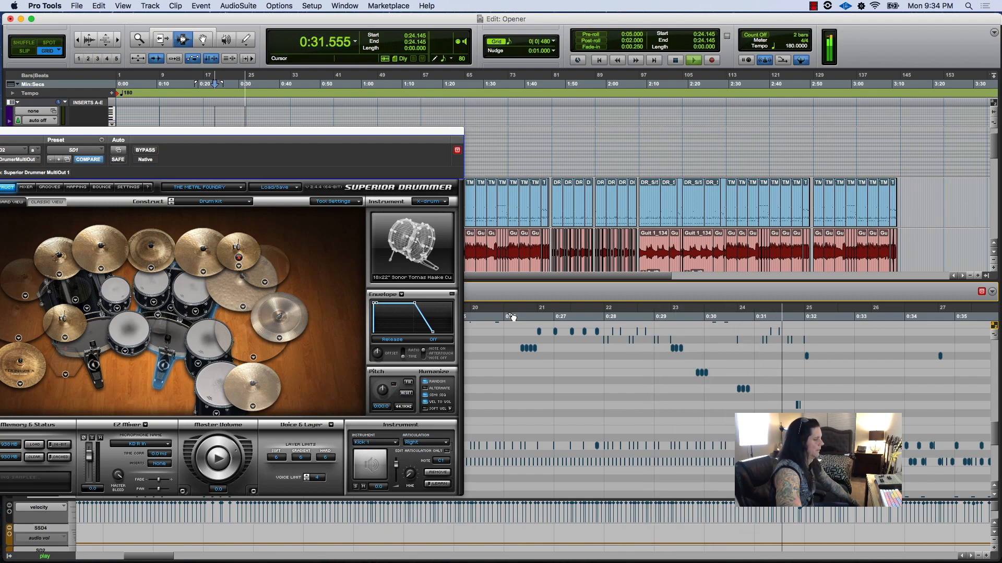
key(space)
key(space)
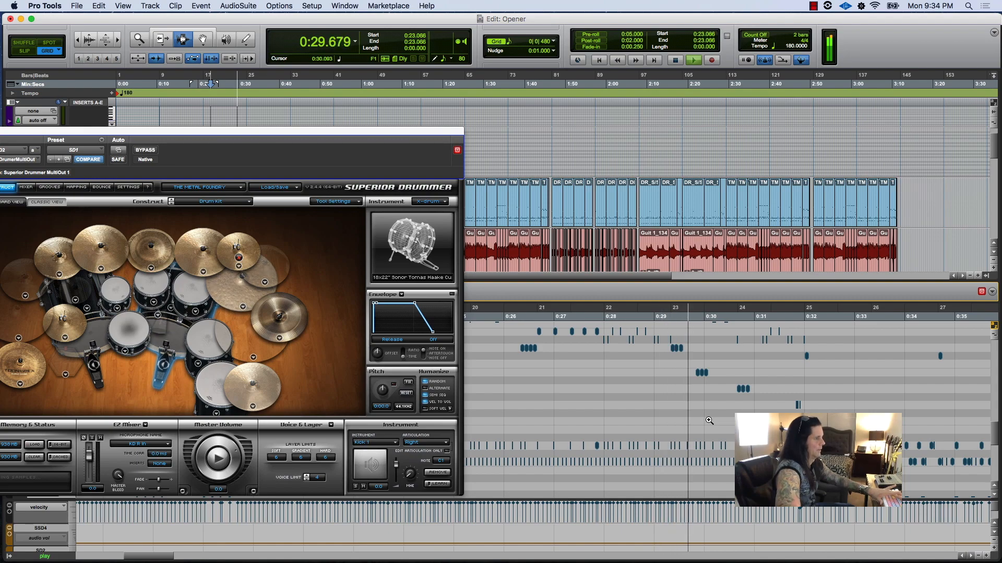
key(space)
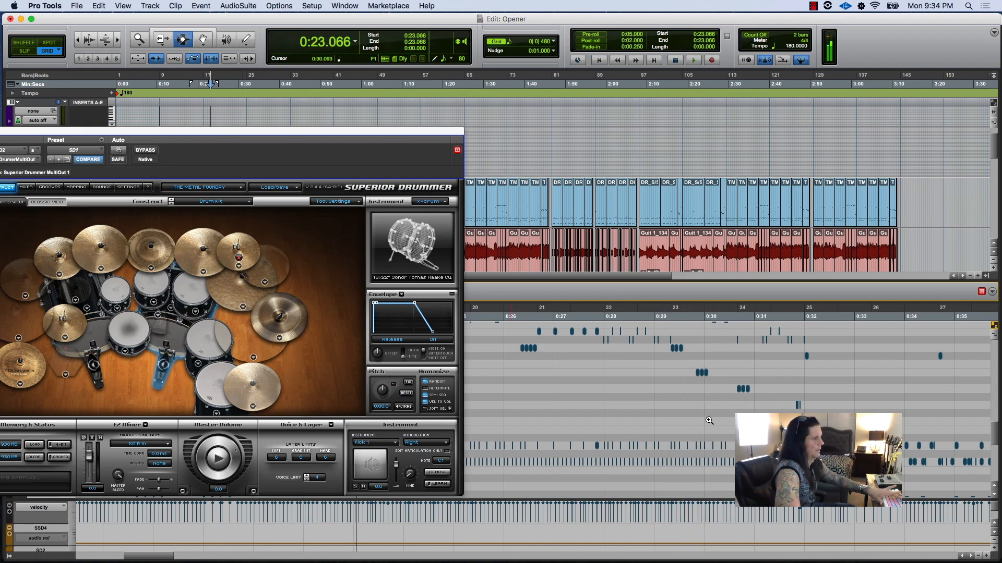
key(space)
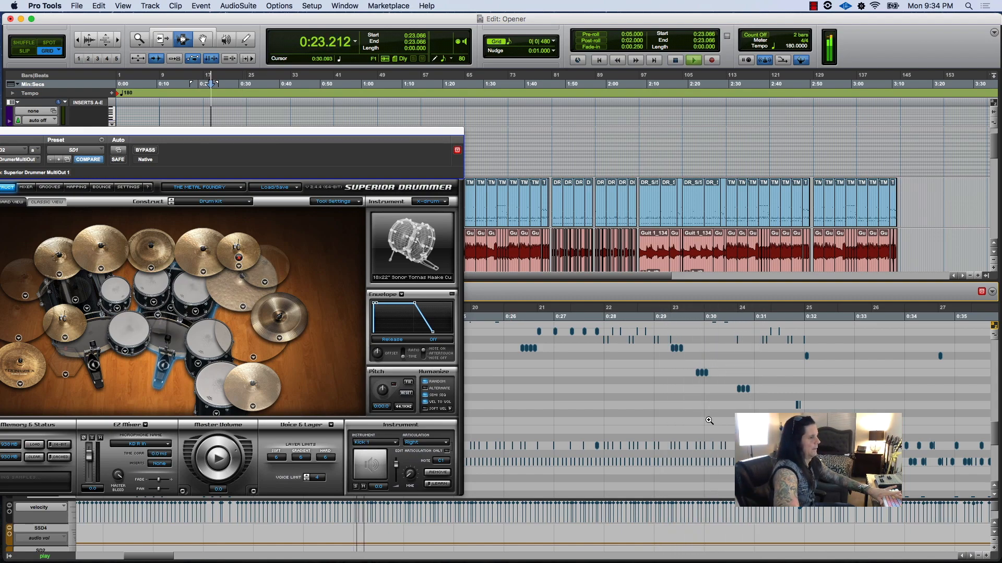
Replay the fill from 0:29.218 and add three consecutive G1 notes starting at 0:30.239, just before bar 24
click(665, 308)
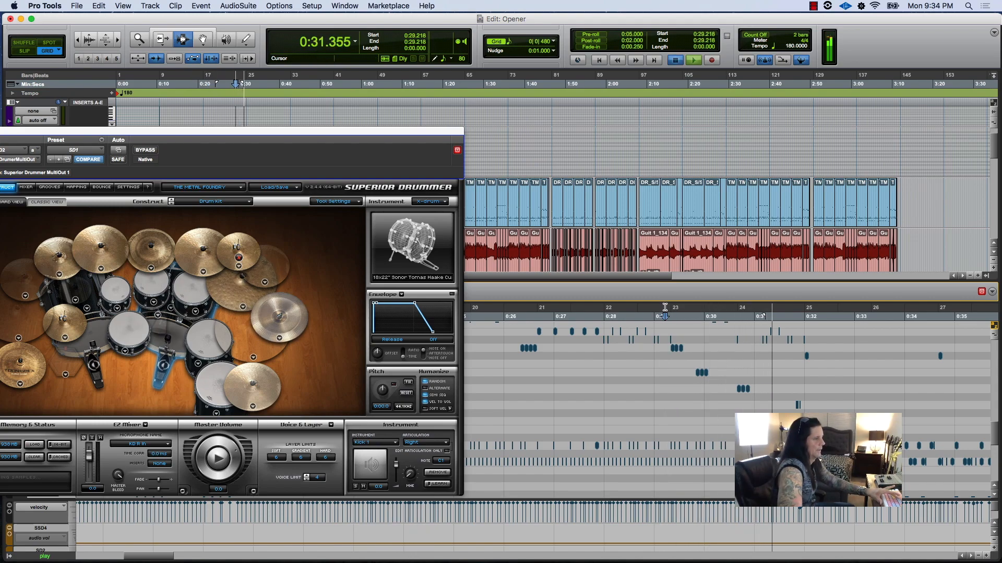
click(664, 308)
key(space)
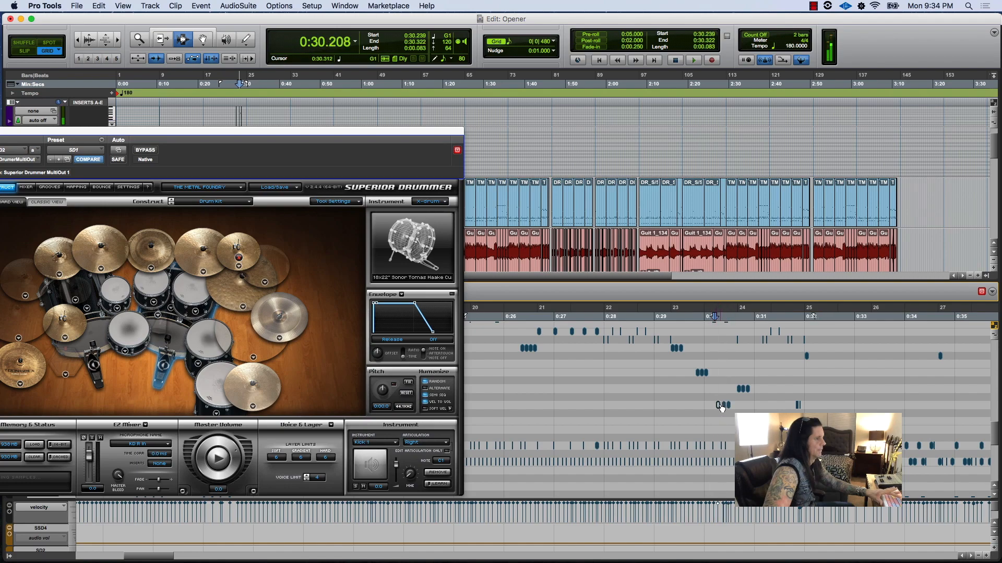
Play the tom fill with its added G1 notes several times from 0:28.614
key(space)
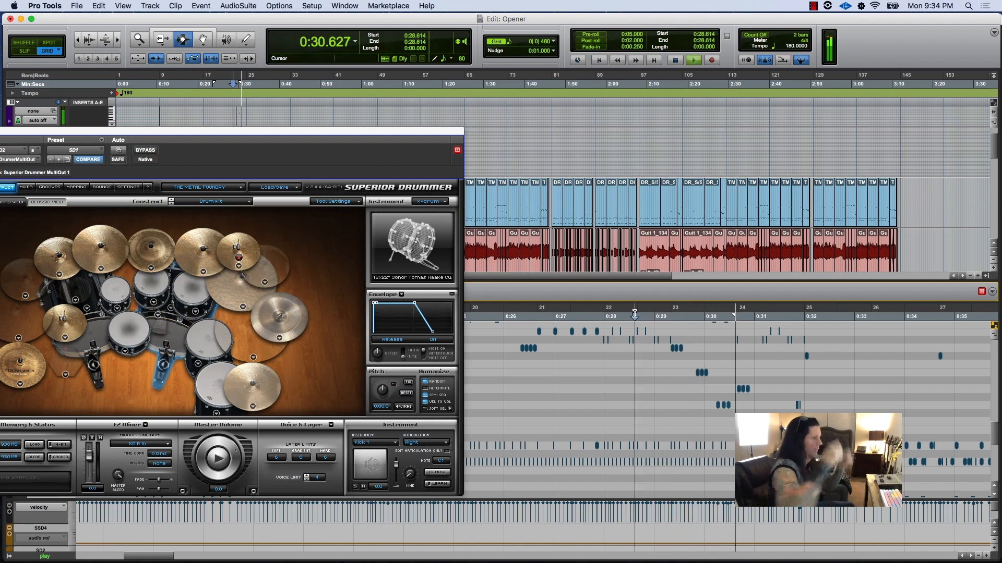
key(space)
key(space)
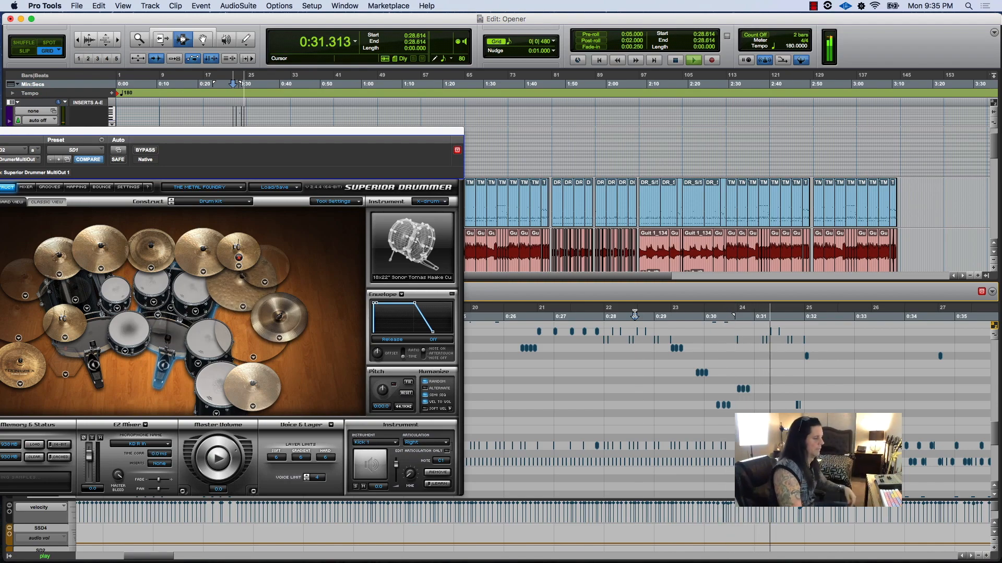
key(space)
key(space)
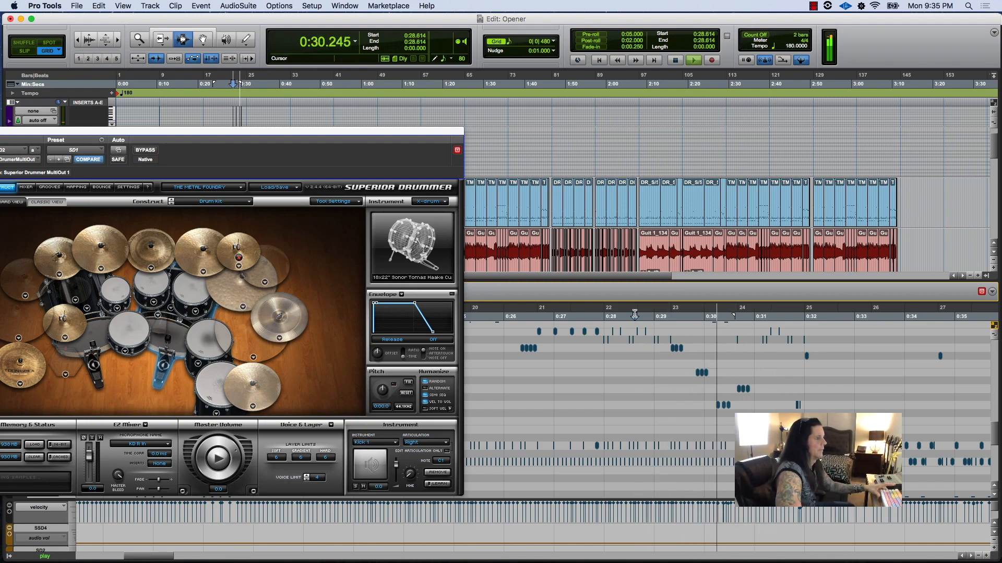
key(space)
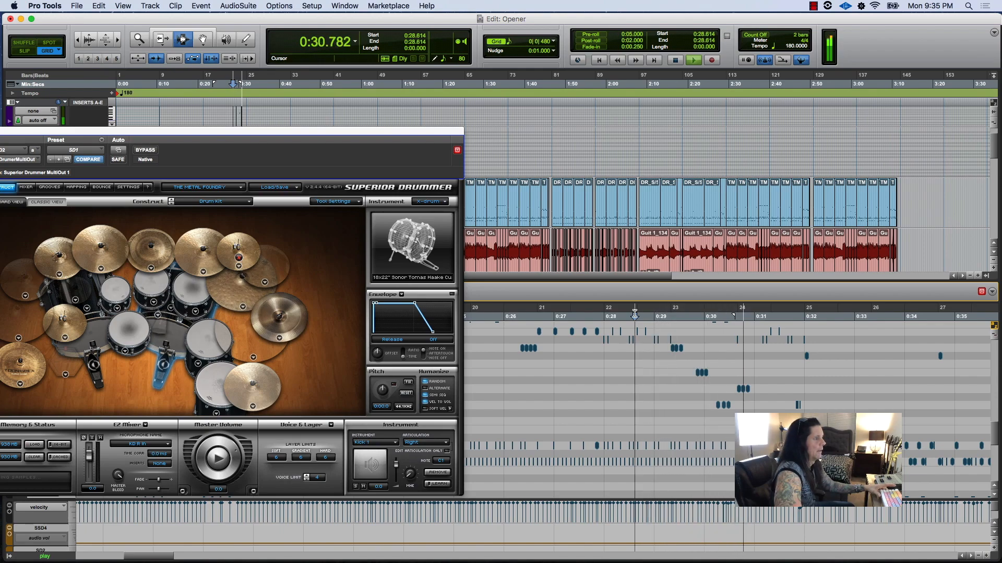
key(space)
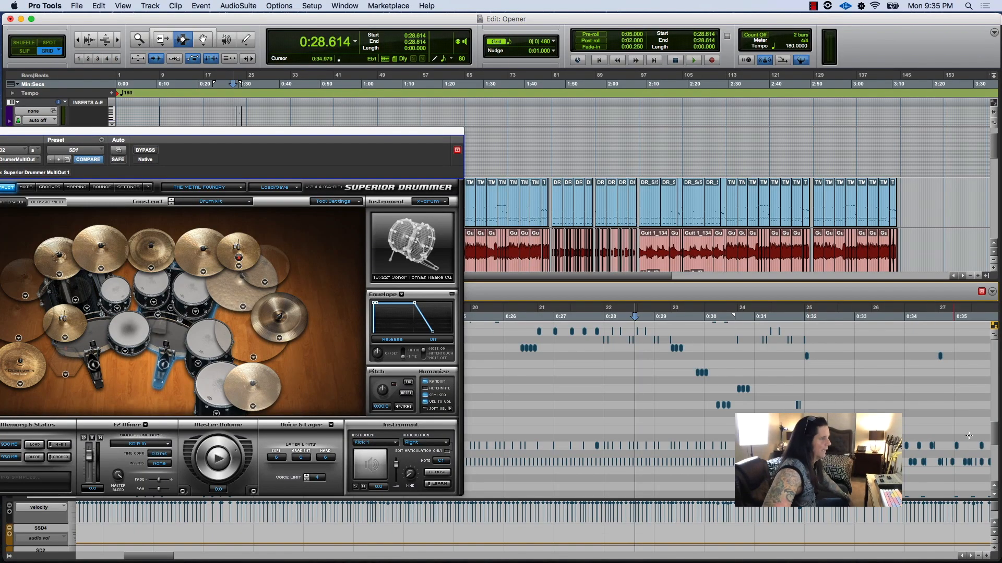
Audition the passage from 0:28.614 and delete the two G2 notes just before bar 24
drag(993, 437, 993, 432)
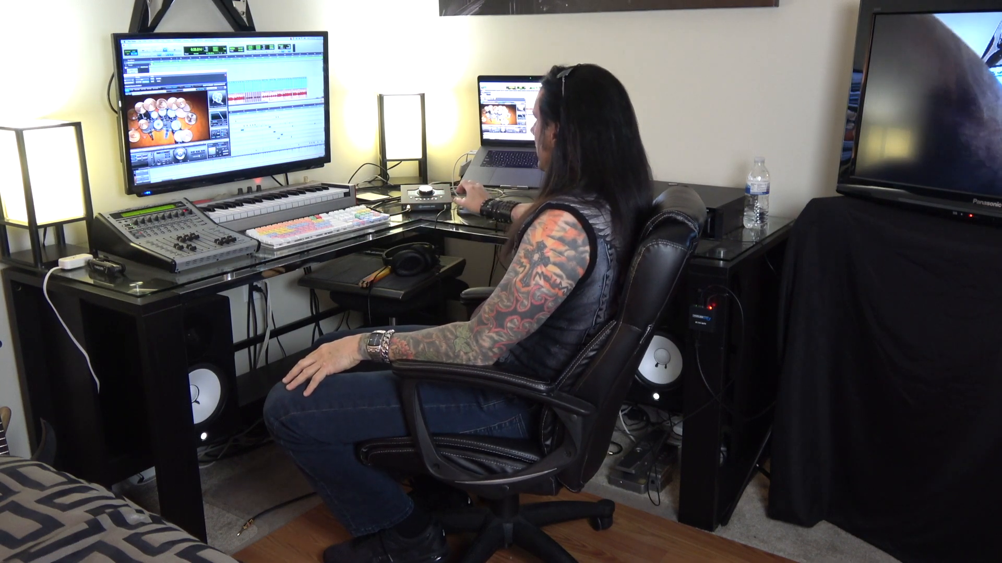
key(space)
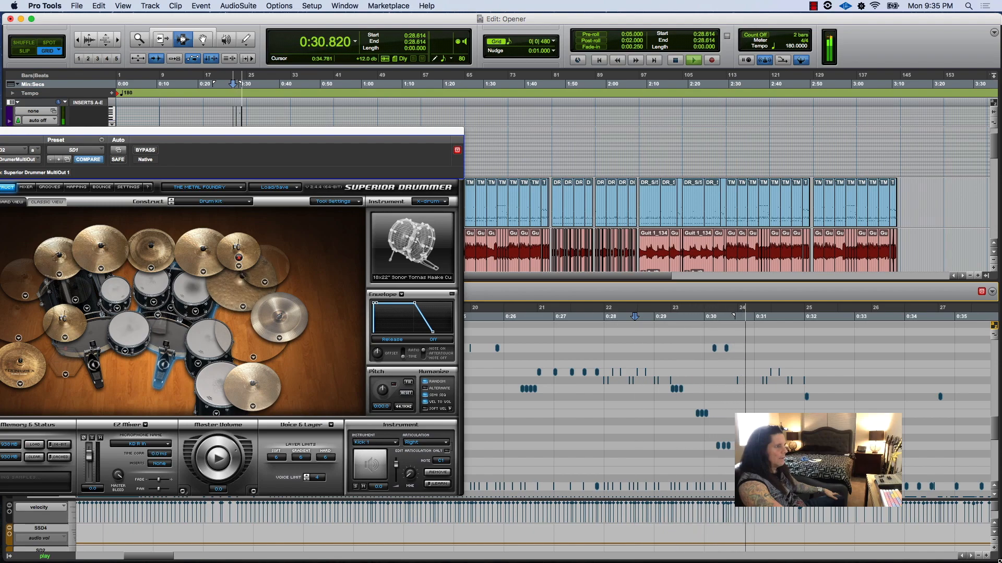
key(space)
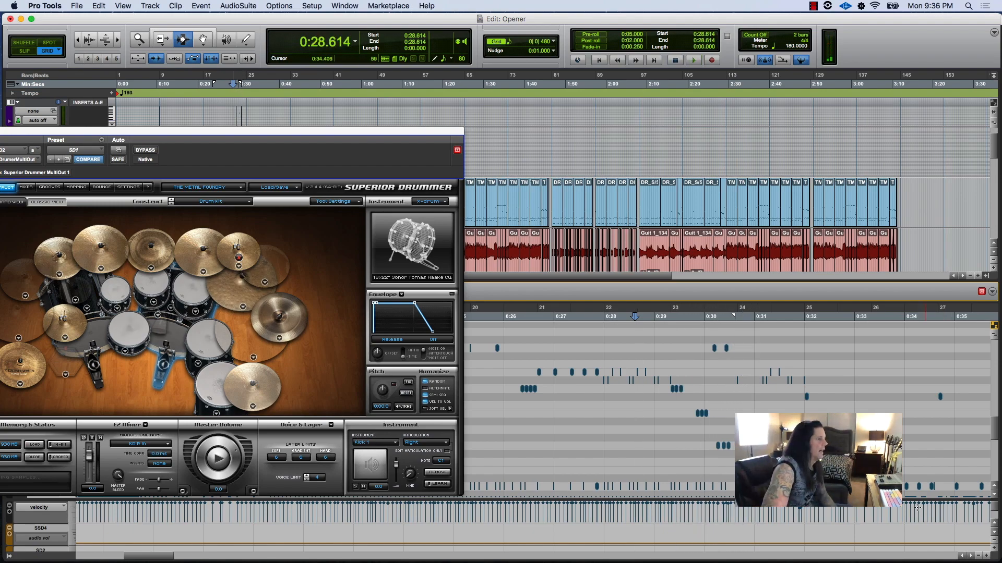
click(715, 350)
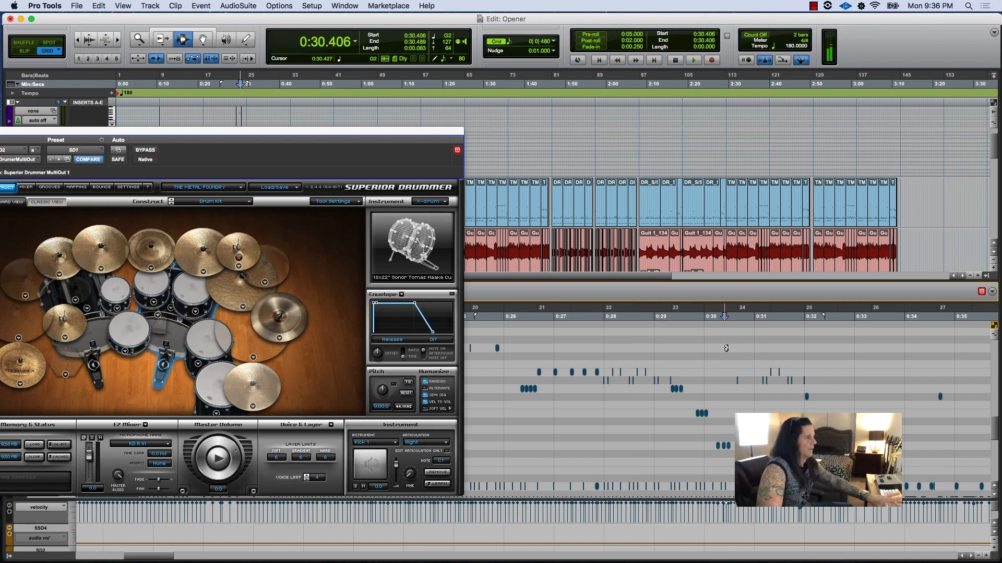
Audition the fill without the G2 notes repeatedly from 0:28.104
click(609, 323)
key(space)
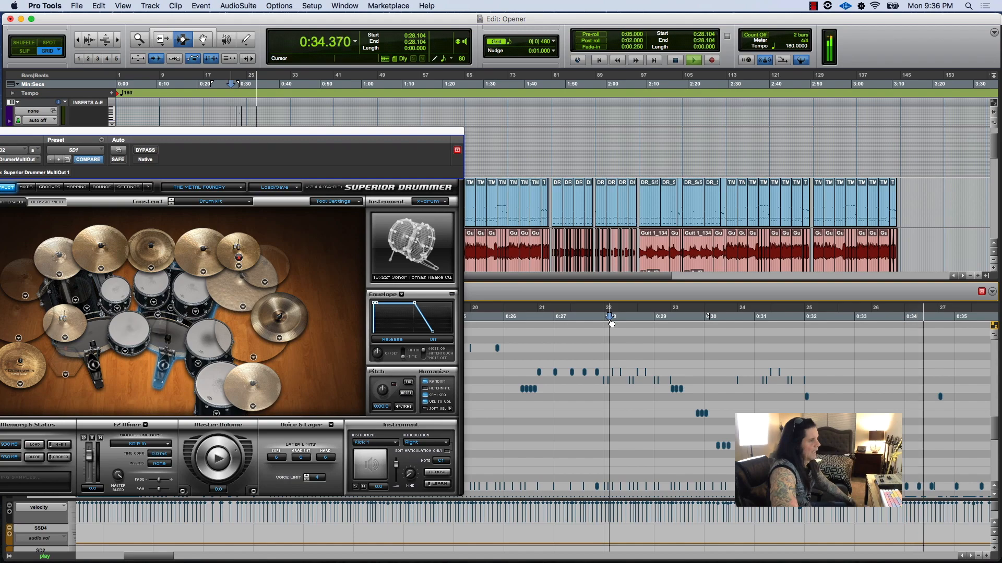
key(space)
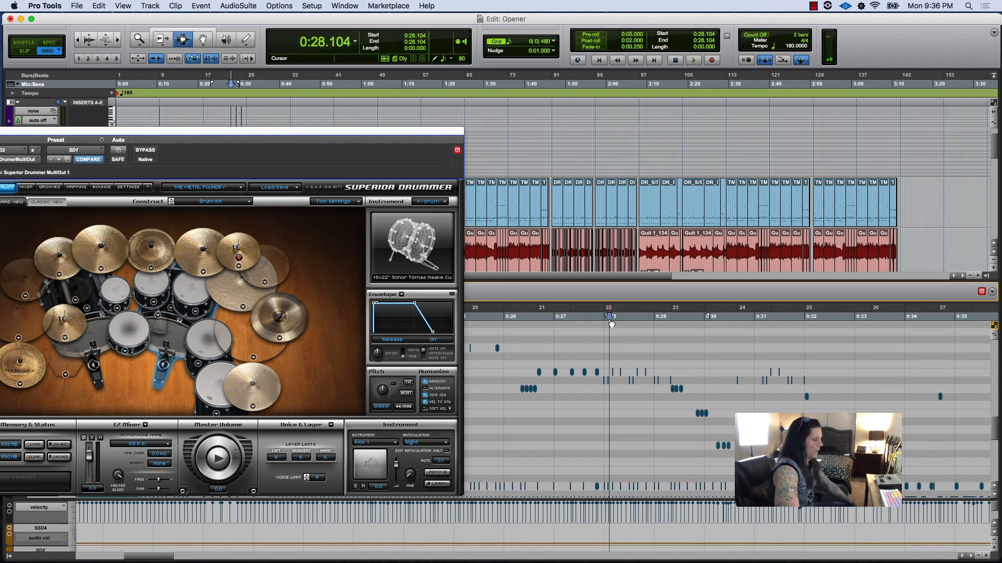
key(space)
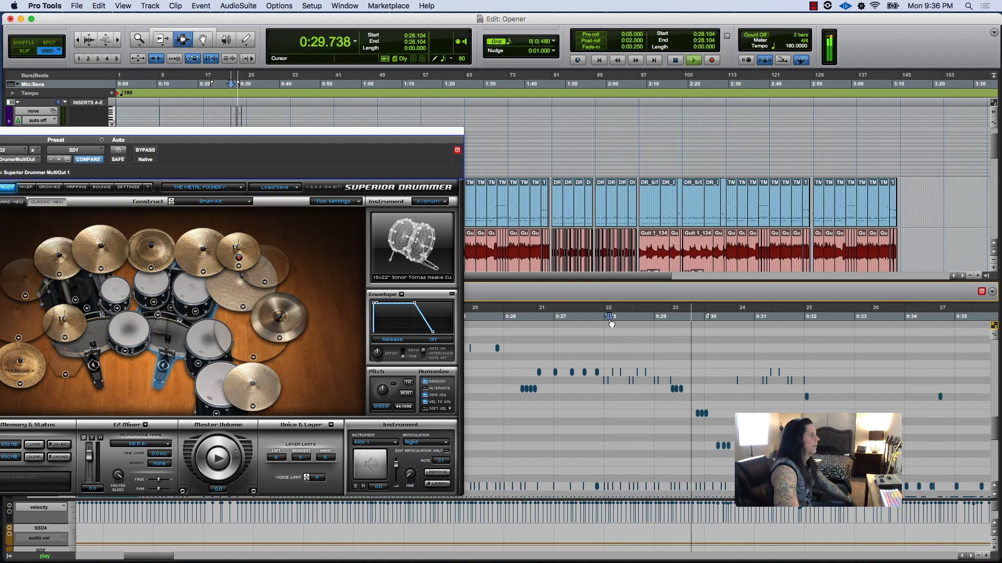
key(space)
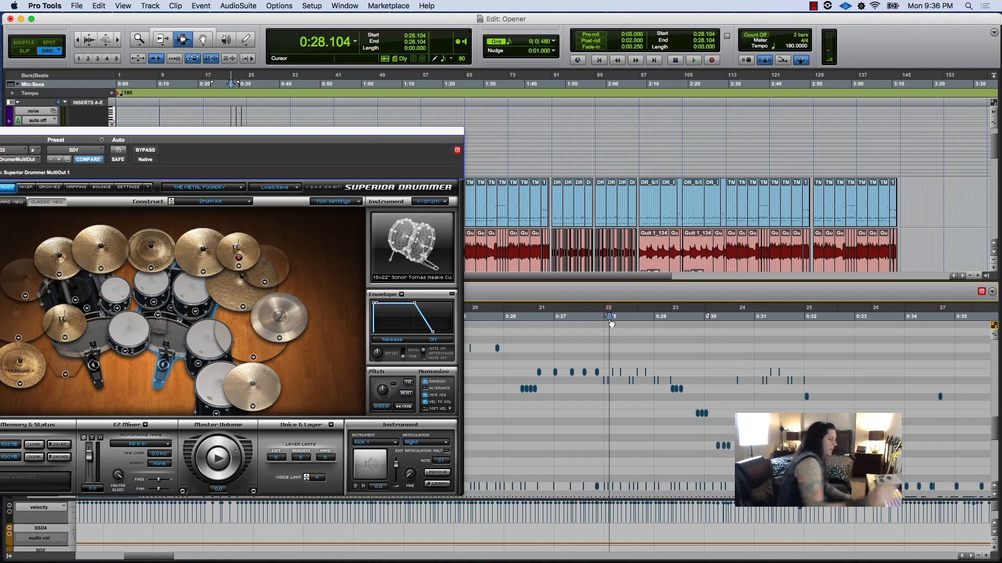
key(space)
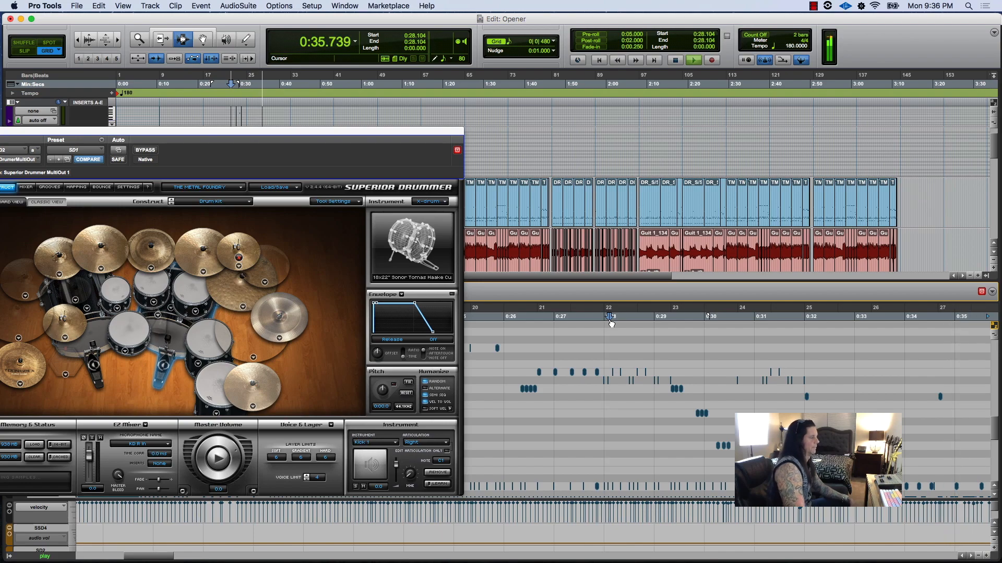
Try the 14" Sabian HHX Power Hats as the kit's hi-hats and play the passage from 0:28.104
key(space)
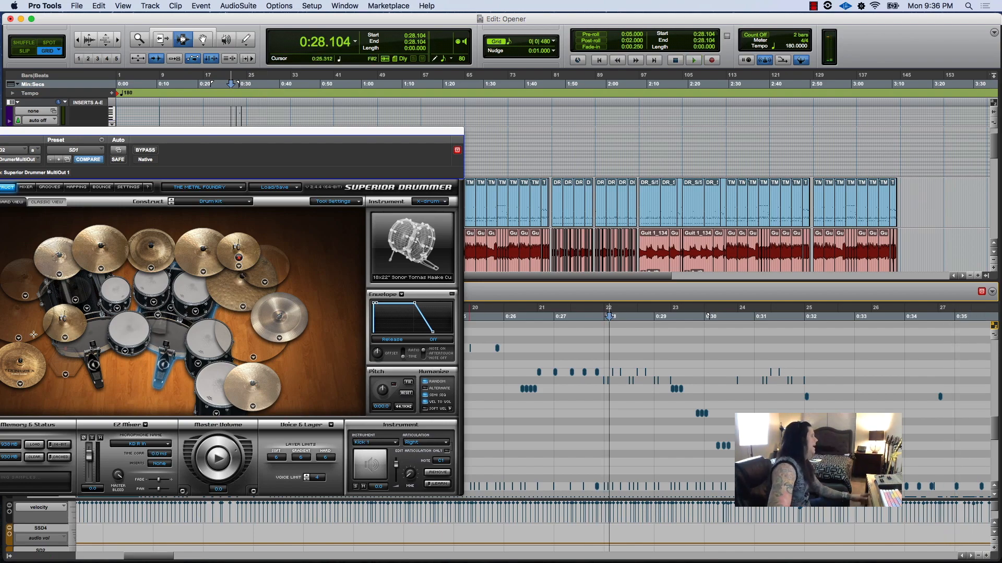
click(64, 338)
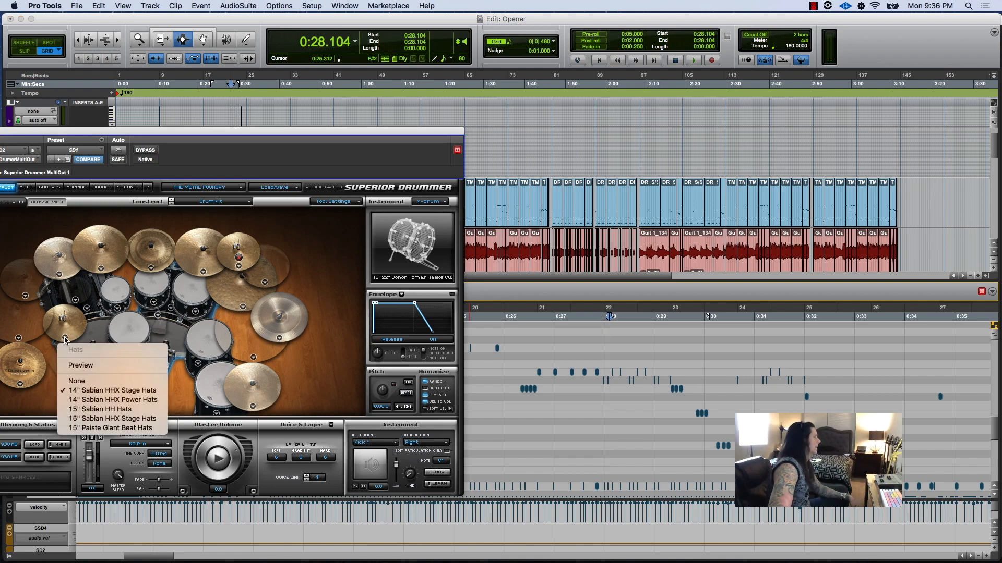
click(85, 400)
key(space)
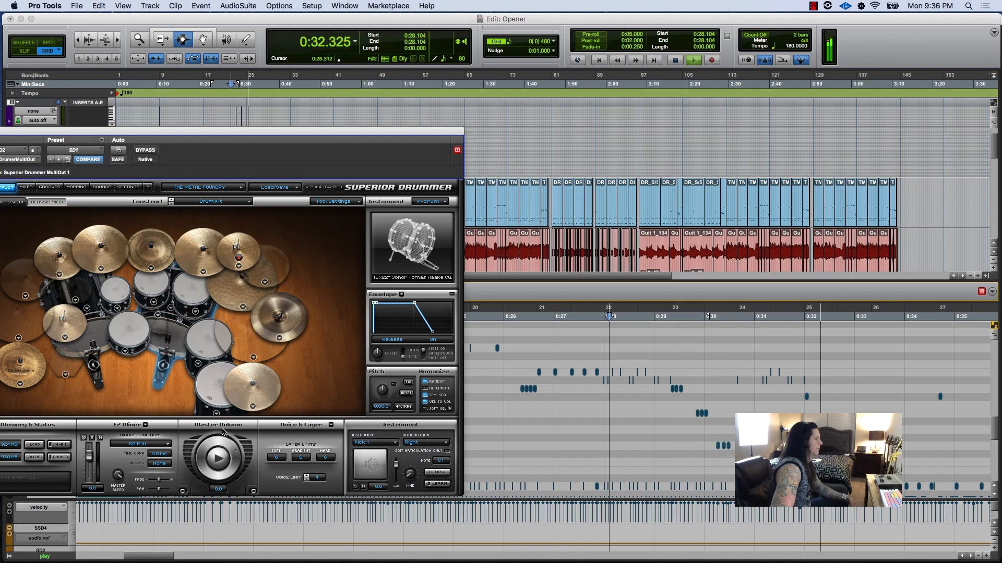
Select the Snare as the displayed instrument and replay the passage from 0:28.104
click(396, 444)
click(394, 471)
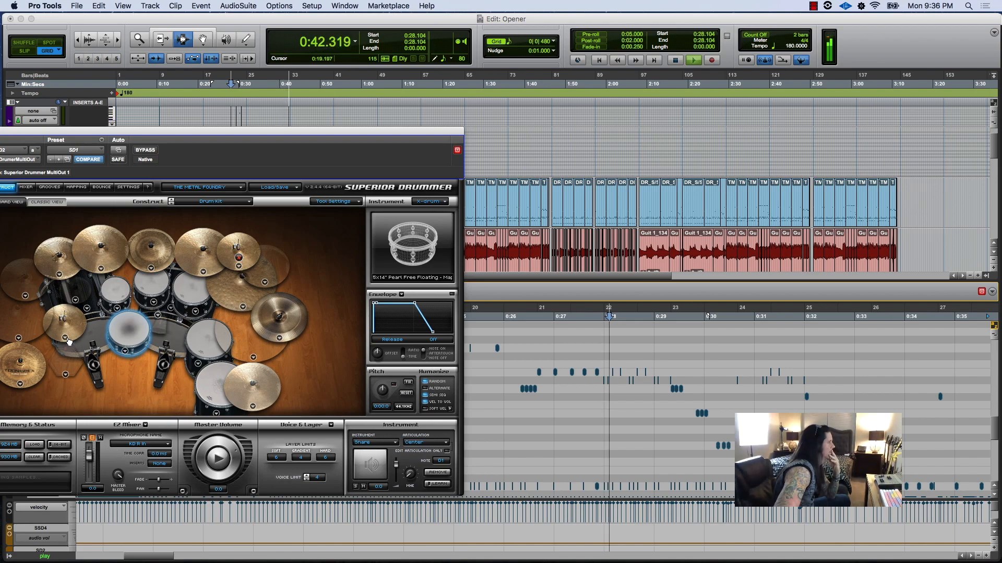
key(space)
key(space)
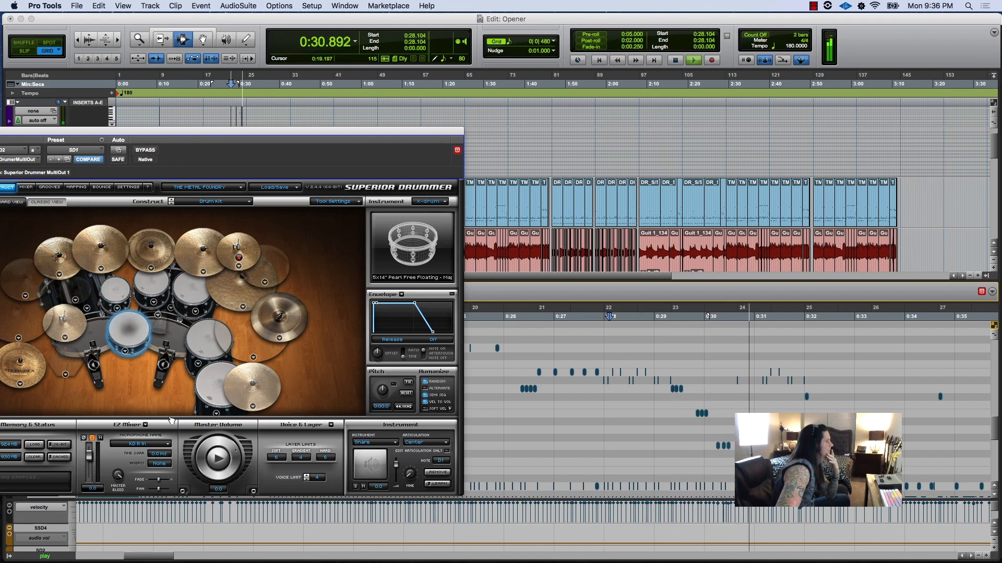
key(space)
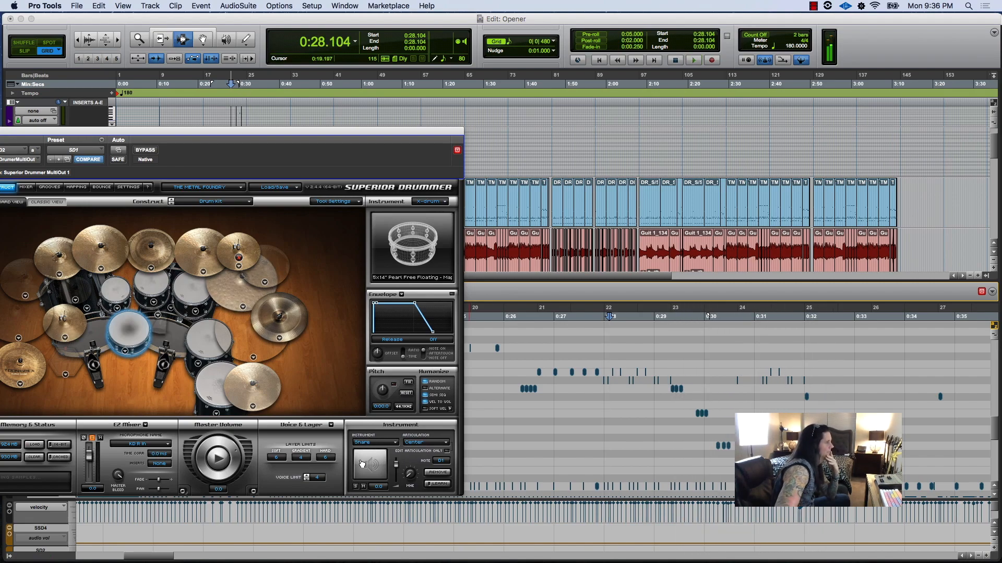
Select Hats as the displayed instrument and play the passage from 0:28.104
click(396, 443)
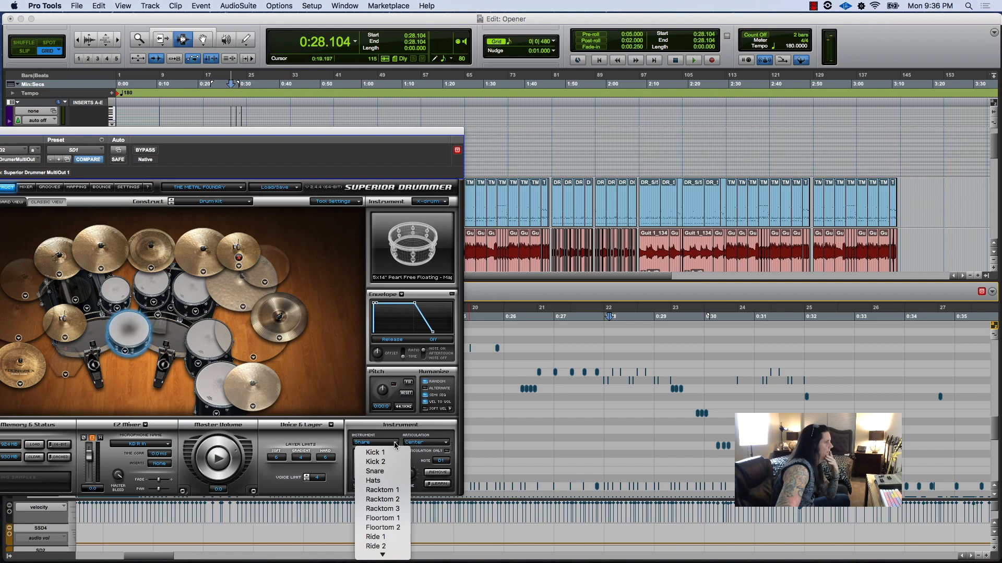
click(396, 481)
key(space)
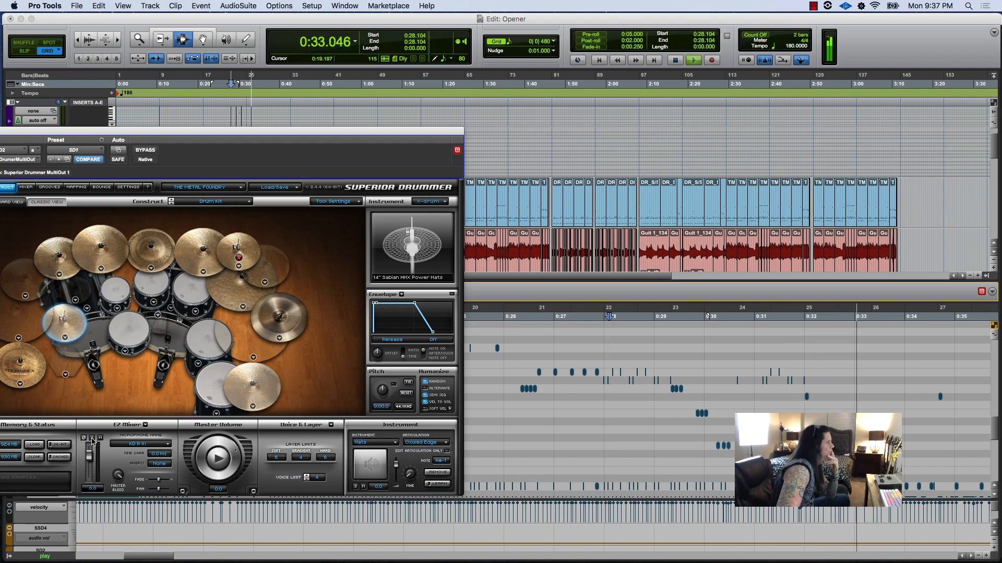
Try the 15" Sabian HH Hats as the kit's hi-hats and replay the passage from 0:28.104
click(65, 338)
click(78, 410)
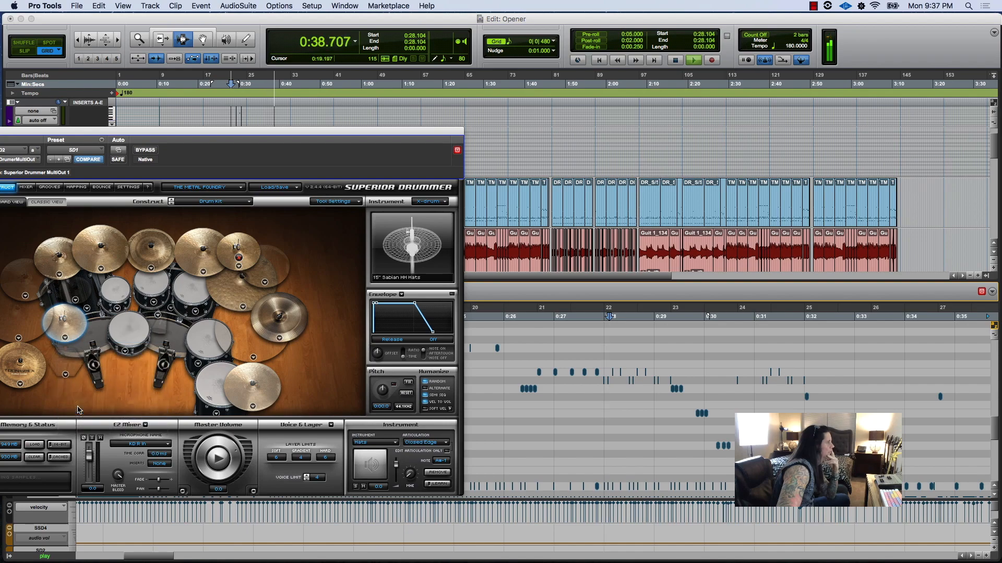
key(space)
key(space)
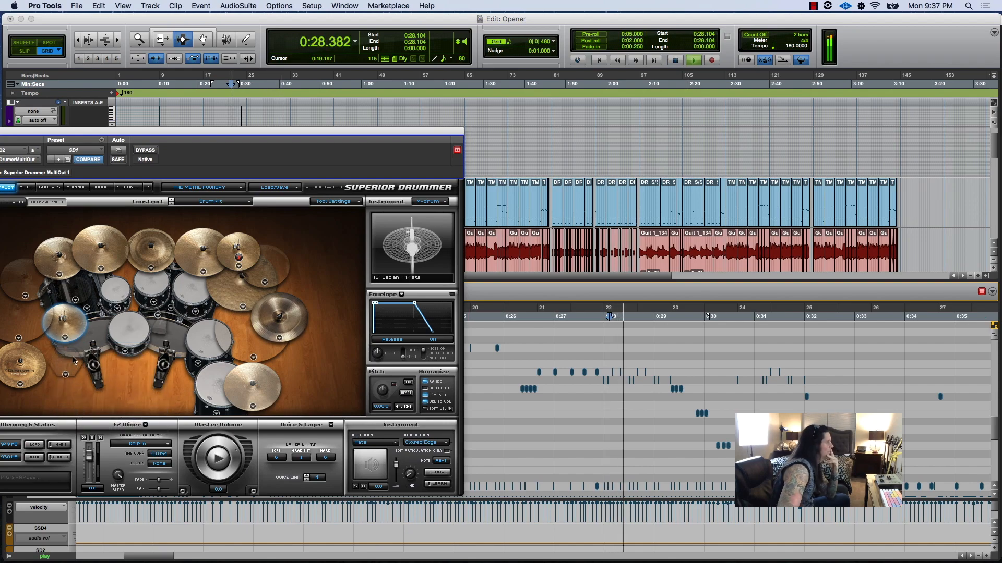
Change the kit's hi-hats to the 15" Paiste Giant Beat Hats and listen to them in the passage
click(65, 338)
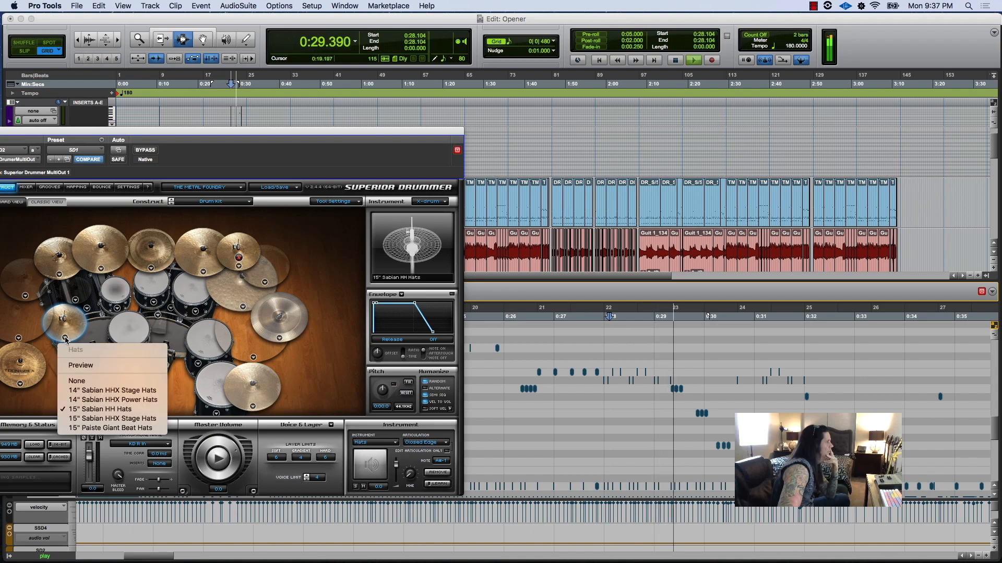
click(80, 428)
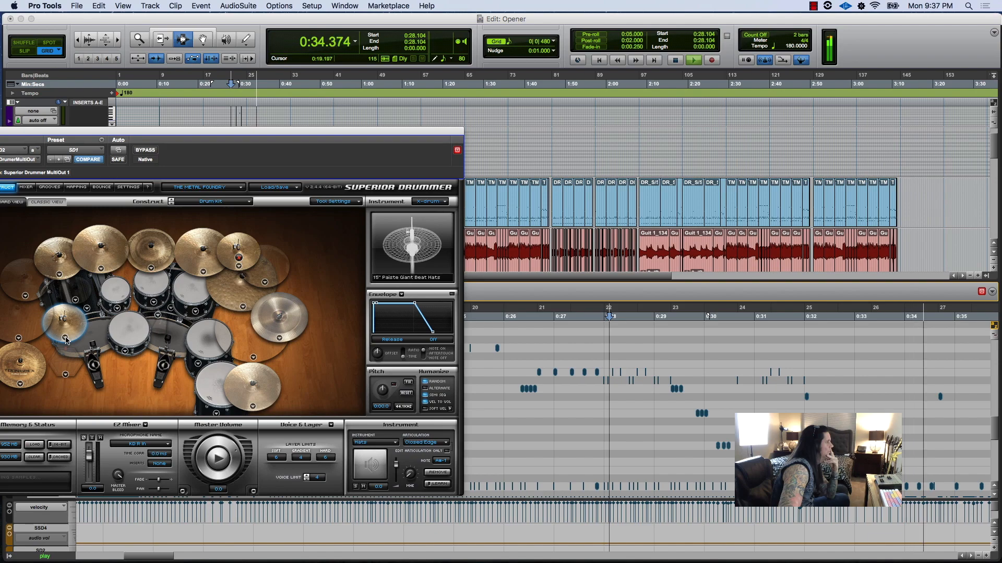
key(space)
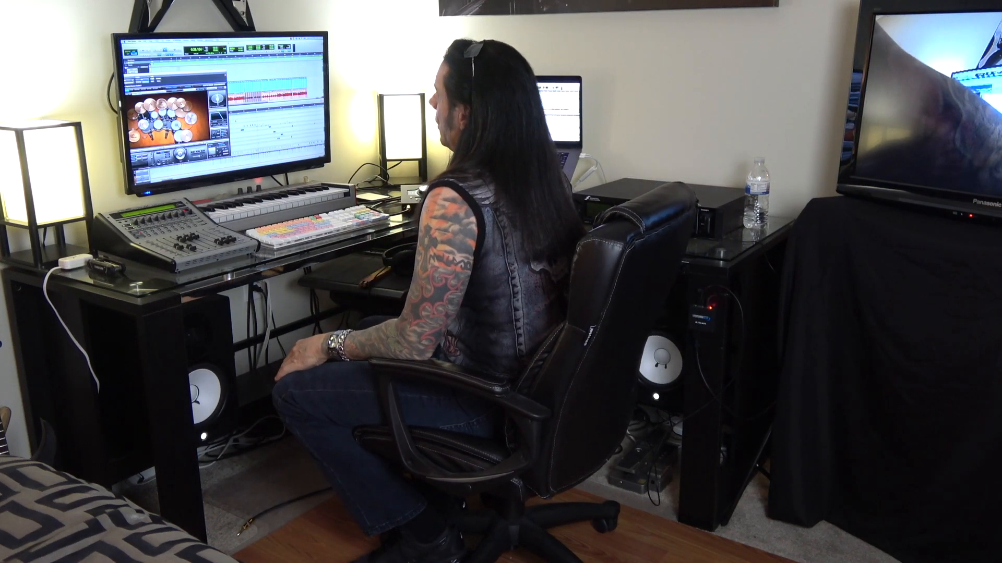
drag(178, 75, 202, 68)
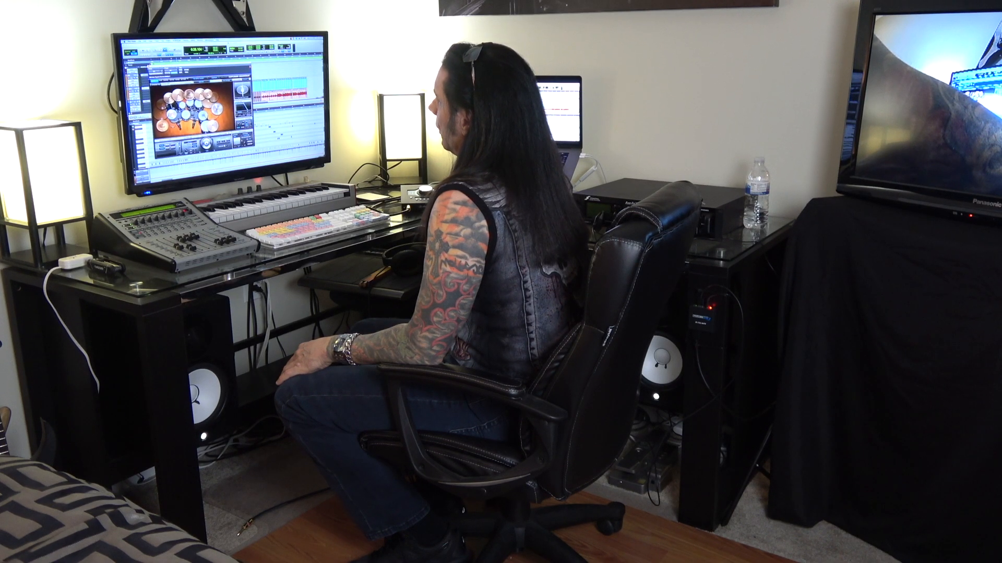
click(149, 67)
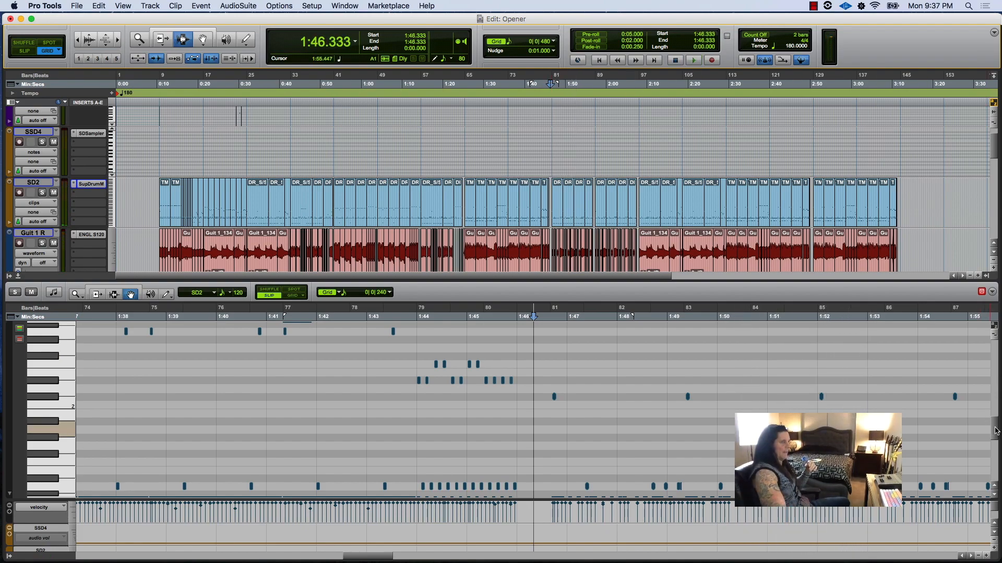
Audition the SD2 drum part from 1:46.333, just before bar 81, and replay it from the same point
drag(995, 431, 996, 450)
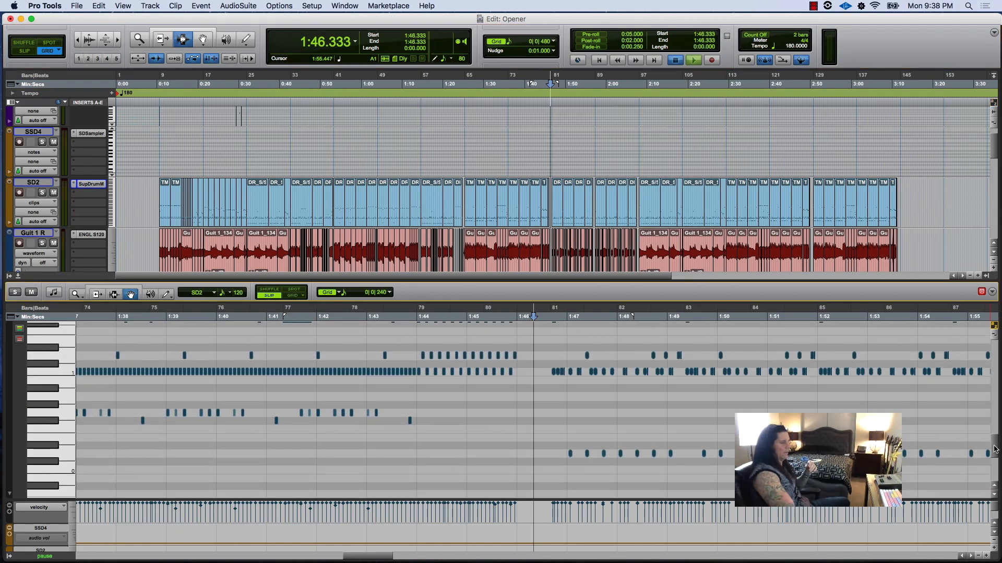
key(space)
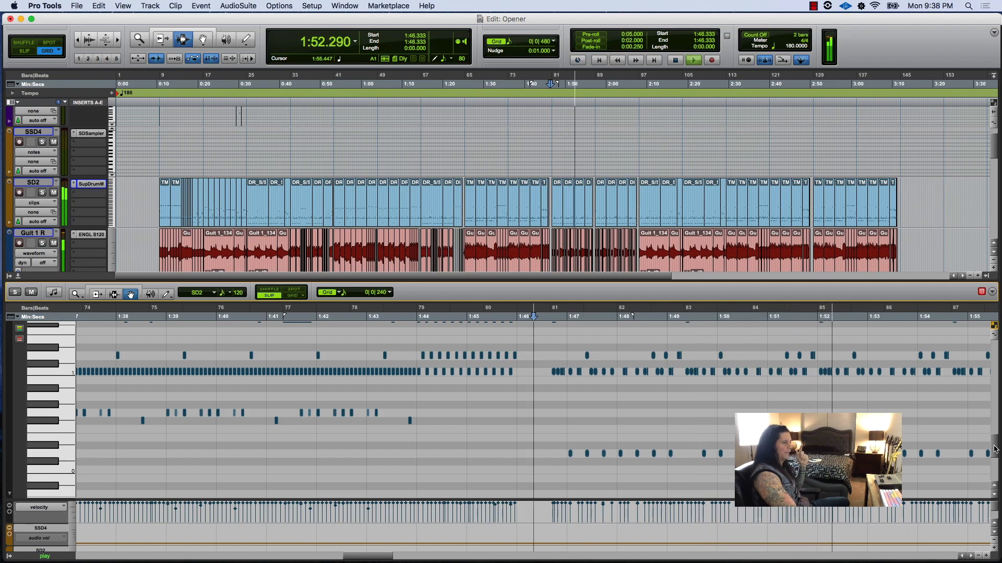
key(space)
key(space)
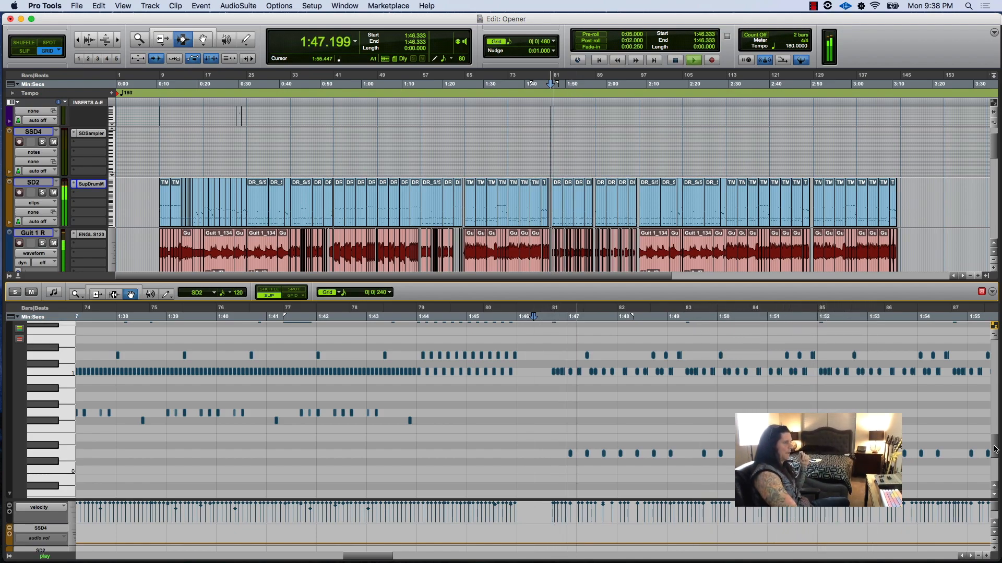